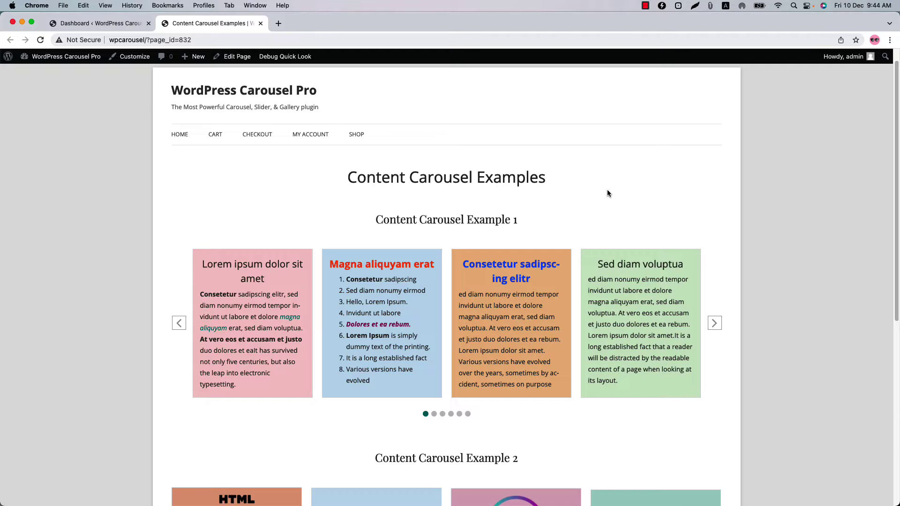
Step: Scroll through the Content Carousel Examples page to view the Example 1 and Example 2 carousels
scroll(607, 189, "down", 3)
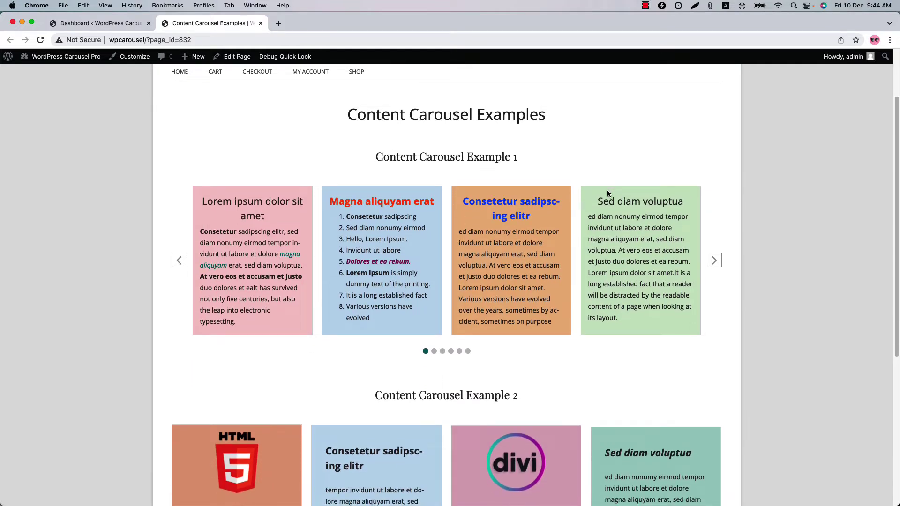
scroll(518, 226, "down", 10)
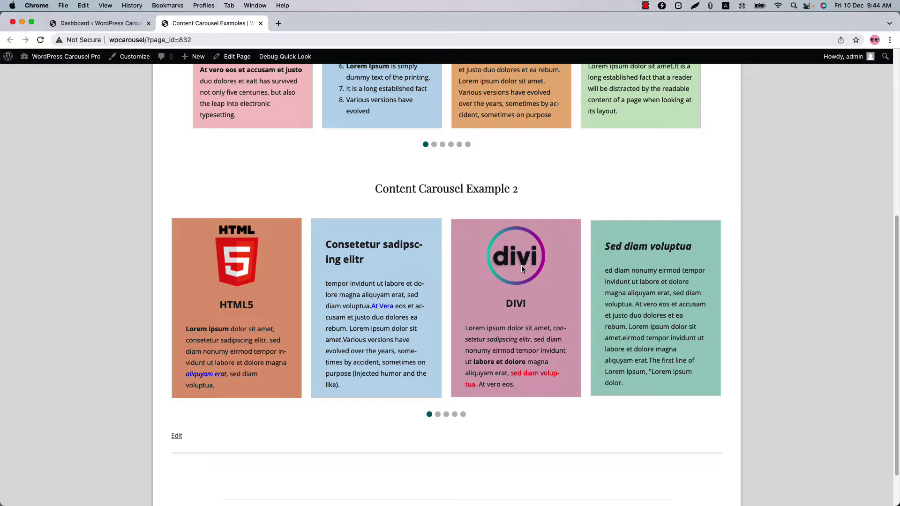
Step: Back in the admin, start a new carousel with the Content source type, then return to All Carousels
left_click(121, 27)
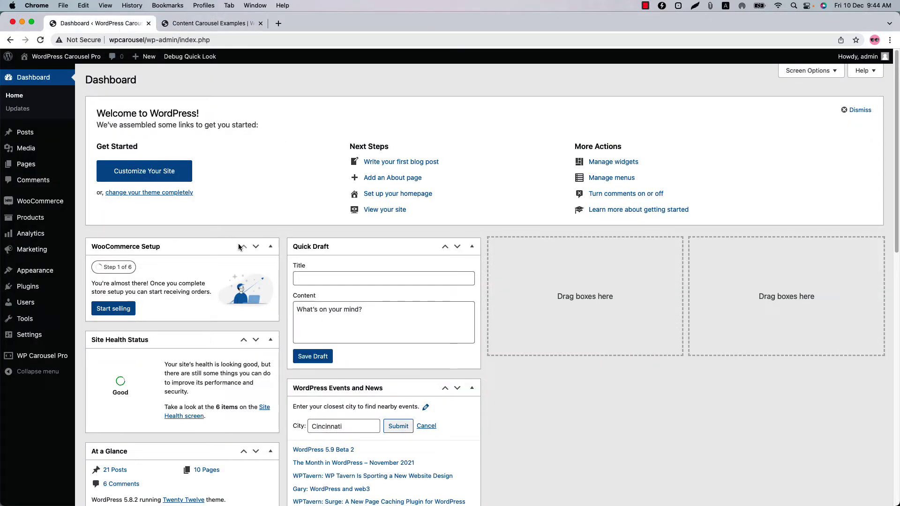
mouse_move(39, 361)
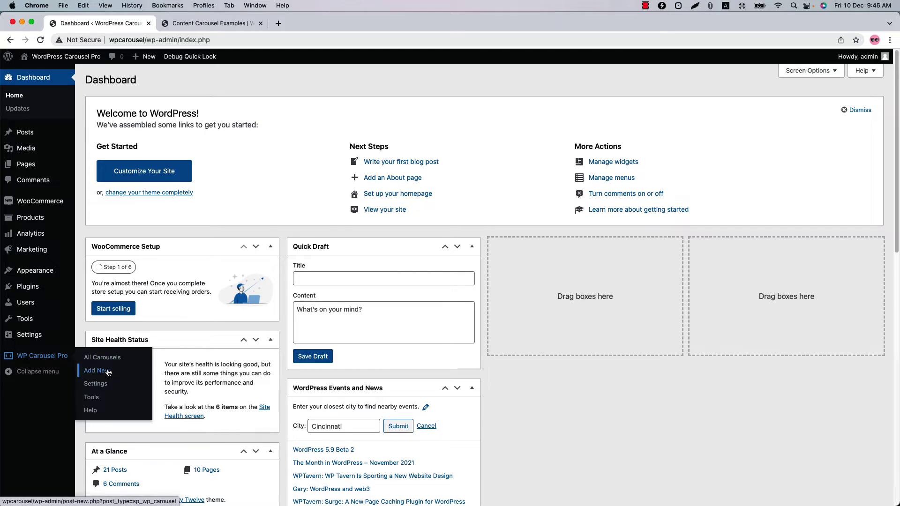
left_click(39, 359)
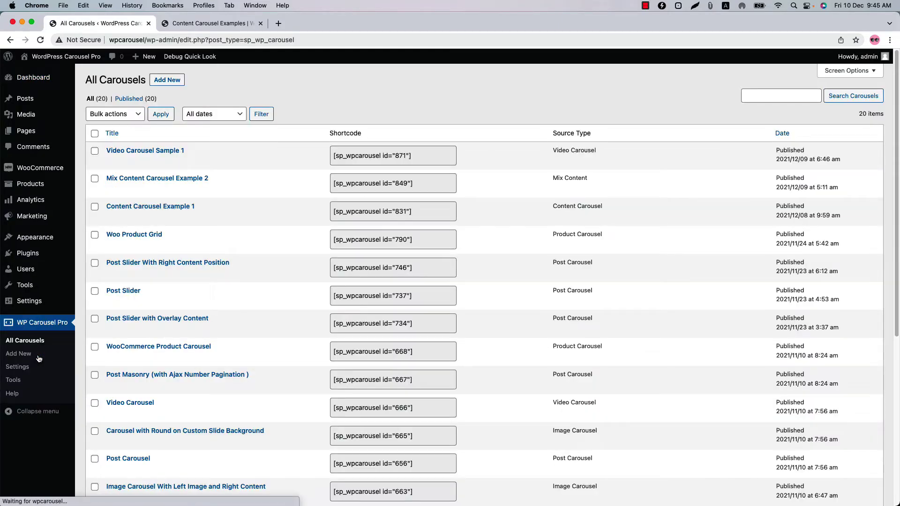
left_click(163, 82)
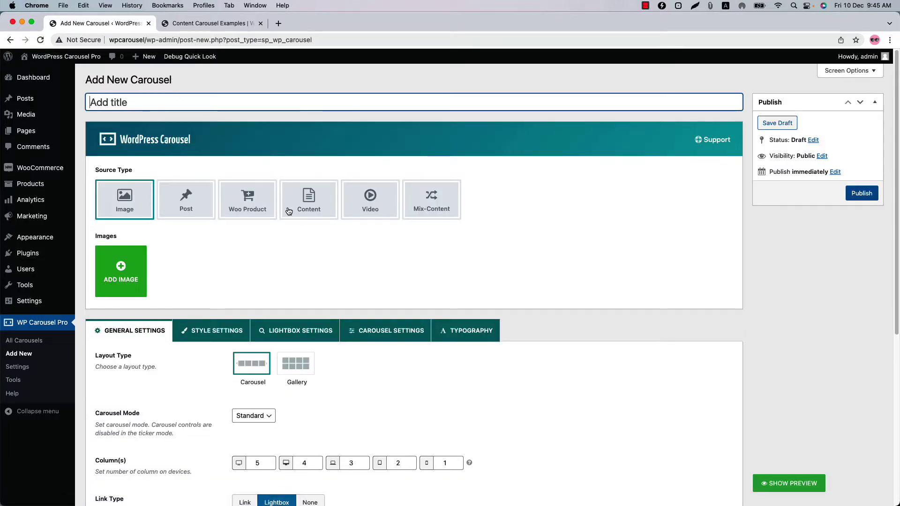
left_click(305, 205)
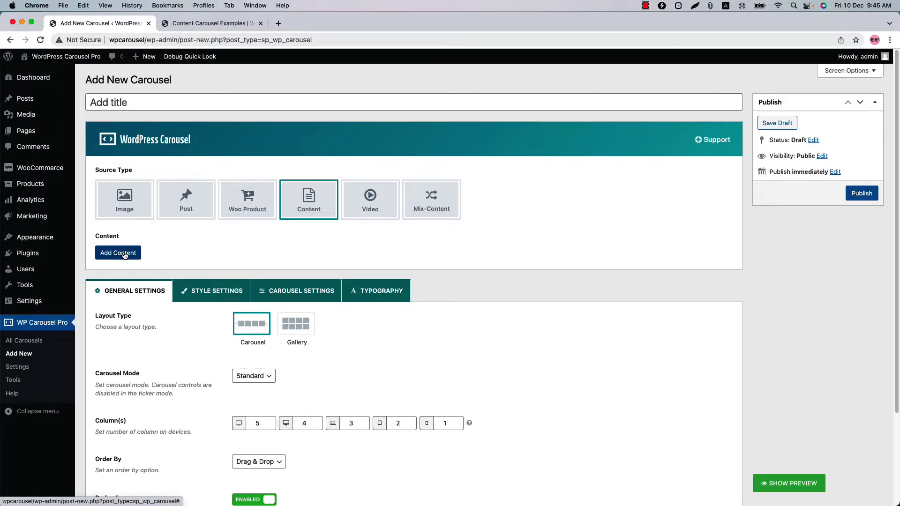
left_click(24, 341)
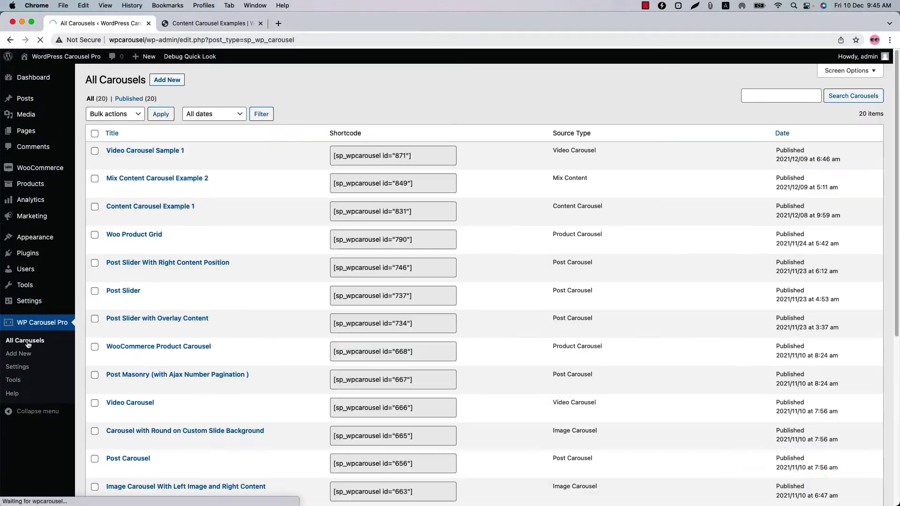
Step: Open Content Carousel Example 1 from the All Carousels list in its Edit Carousel page
left_click(168, 209)
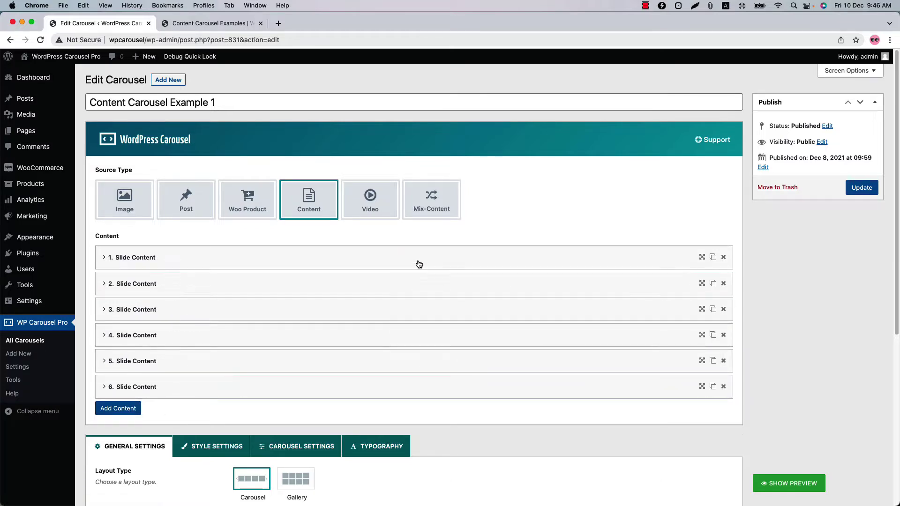
Step: Add a seventh slide, leaving its gradient direction unchanged and no background image selected
left_click(118, 408)
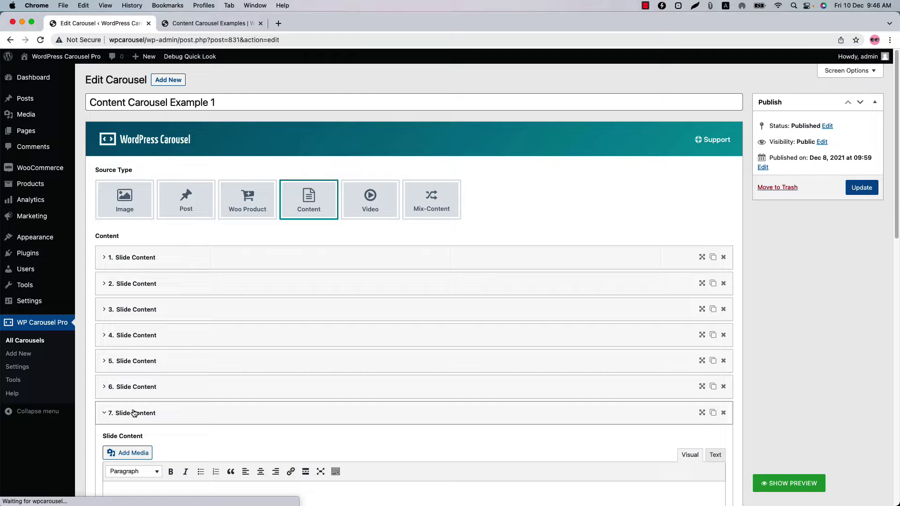
scroll(254, 373, "down", 5)
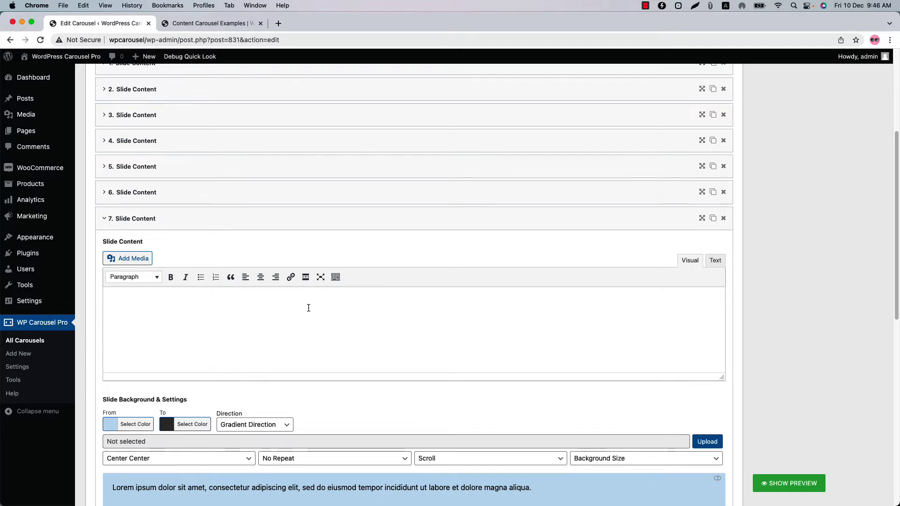
scroll(316, 315, "down", 3)
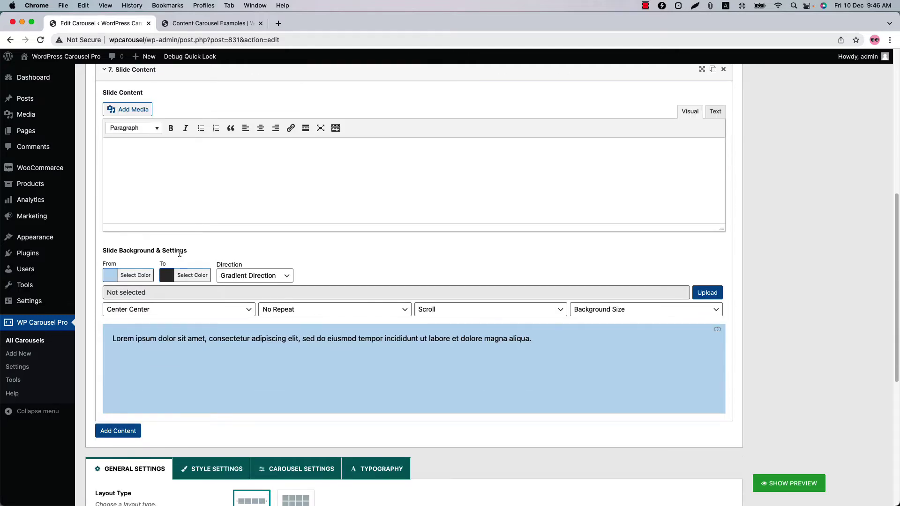
left_click(255, 277)
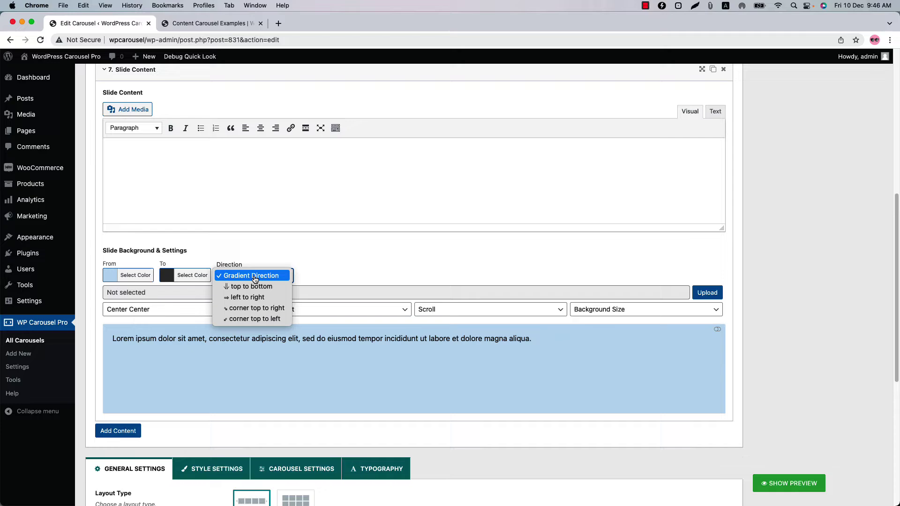
left_click(324, 271)
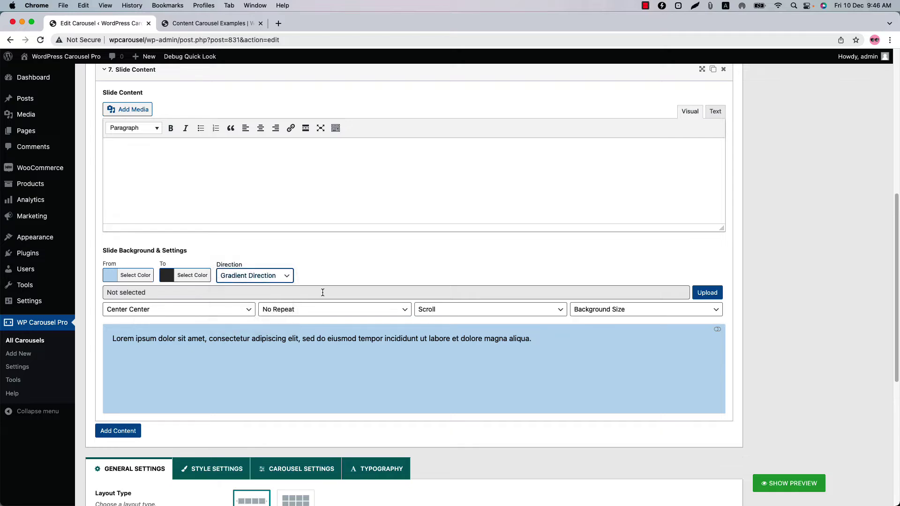
left_click(712, 298)
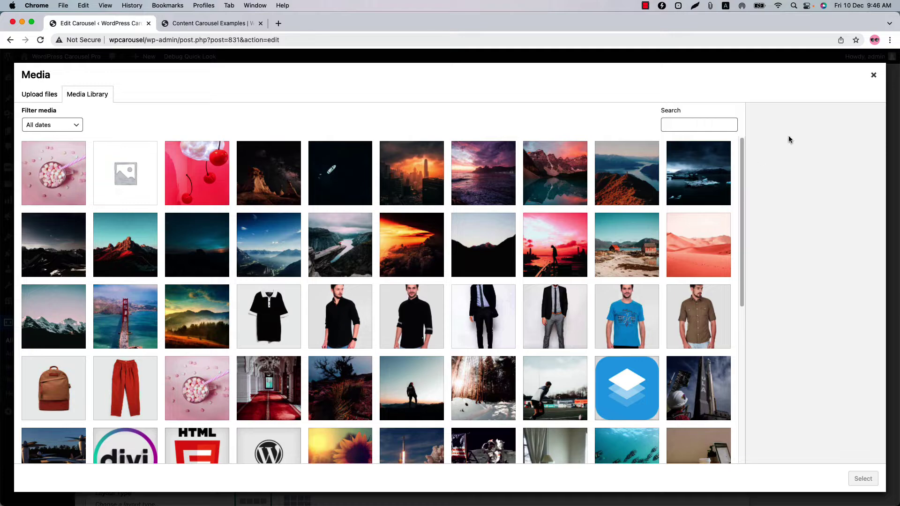
left_click(874, 75)
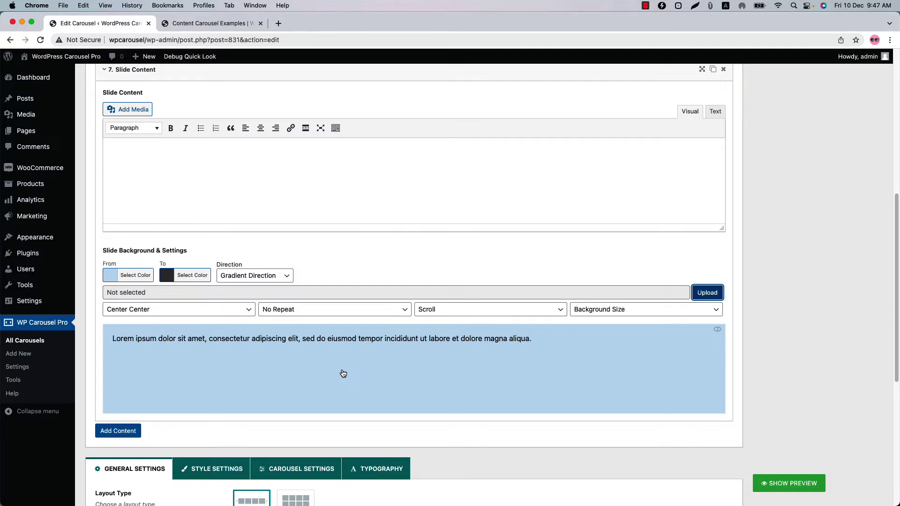
Step: Expand and collapse slides 1, 2 and 3 to review their content
scroll(343, 374, "up", 5)
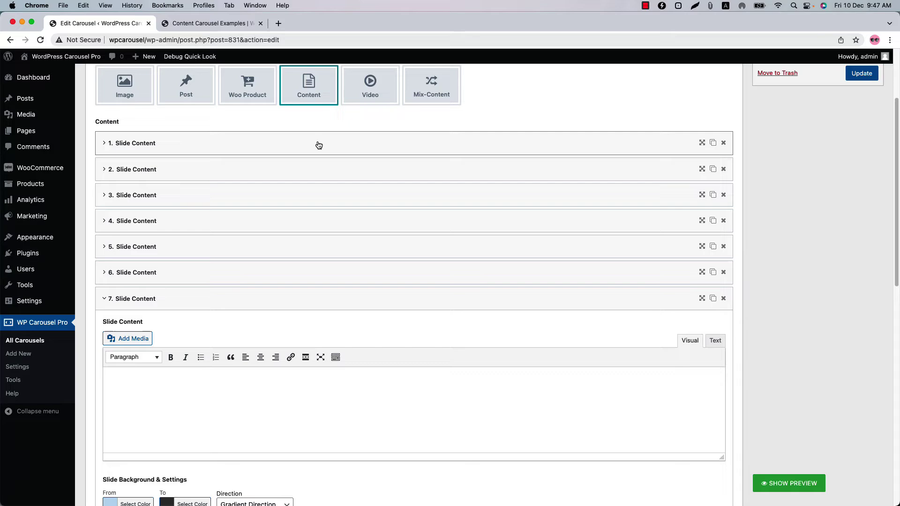
left_click(318, 144)
scroll(341, 330, "down", 3)
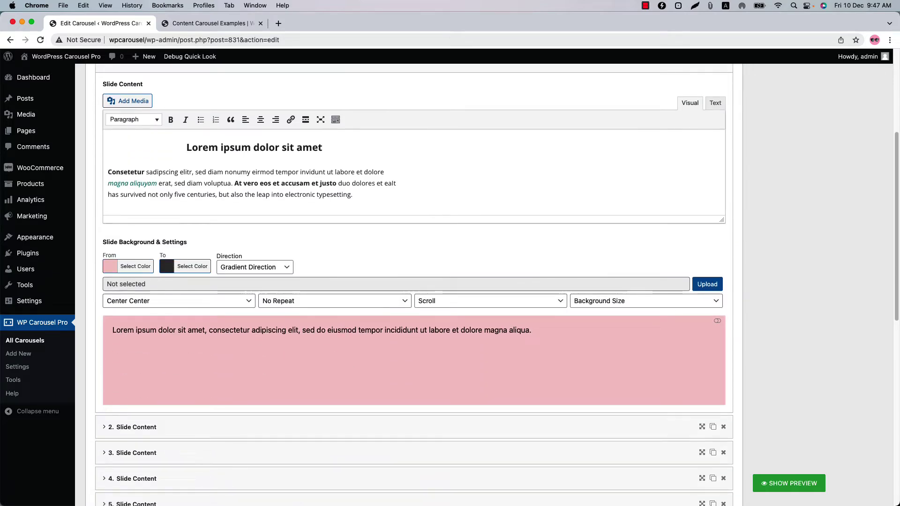
scroll(342, 282, "up", 2)
left_click(332, 143)
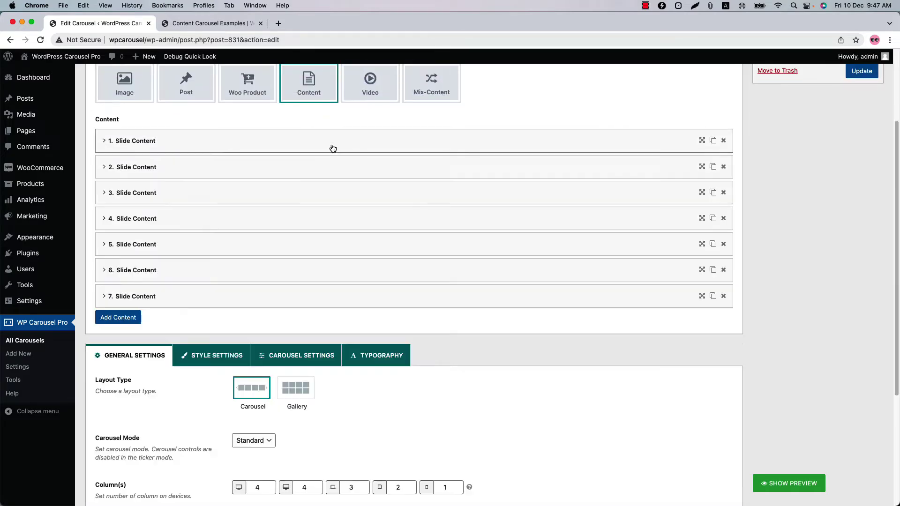
left_click(322, 173)
scroll(347, 287, "down", 2)
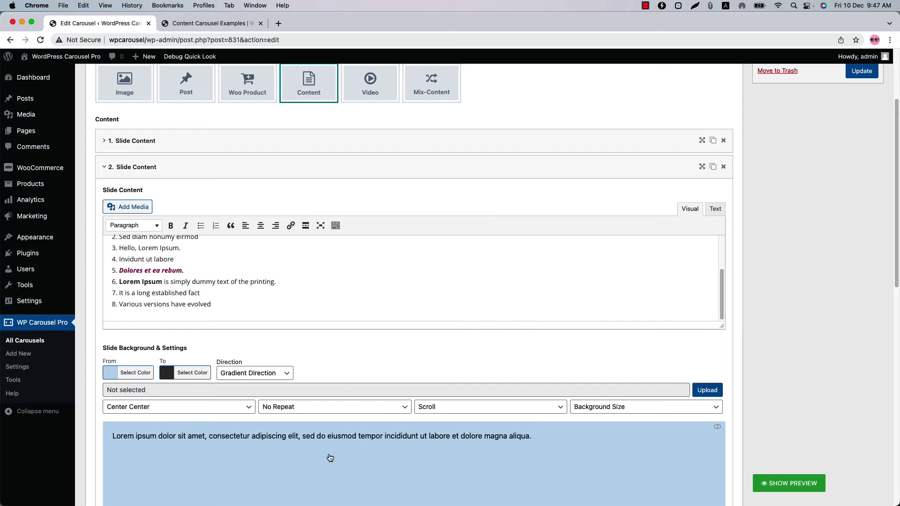
left_click(322, 167)
left_click(327, 193)
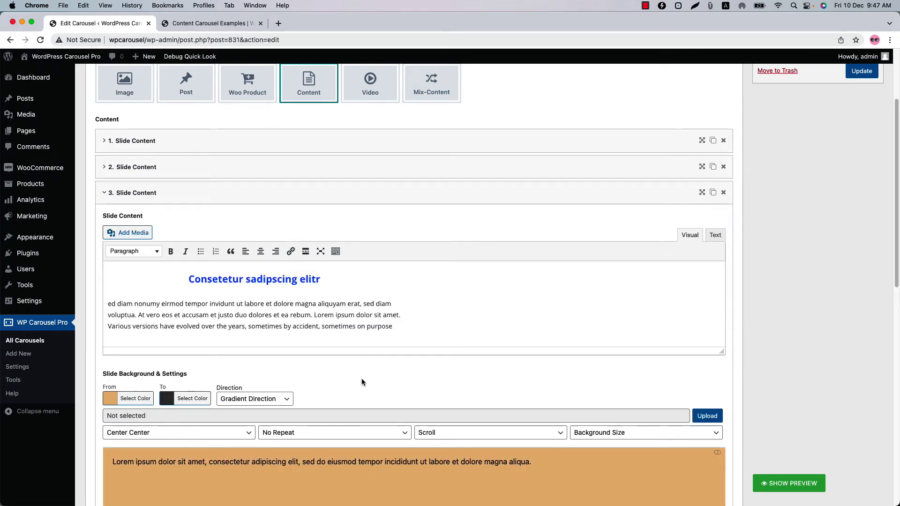
left_click(335, 202)
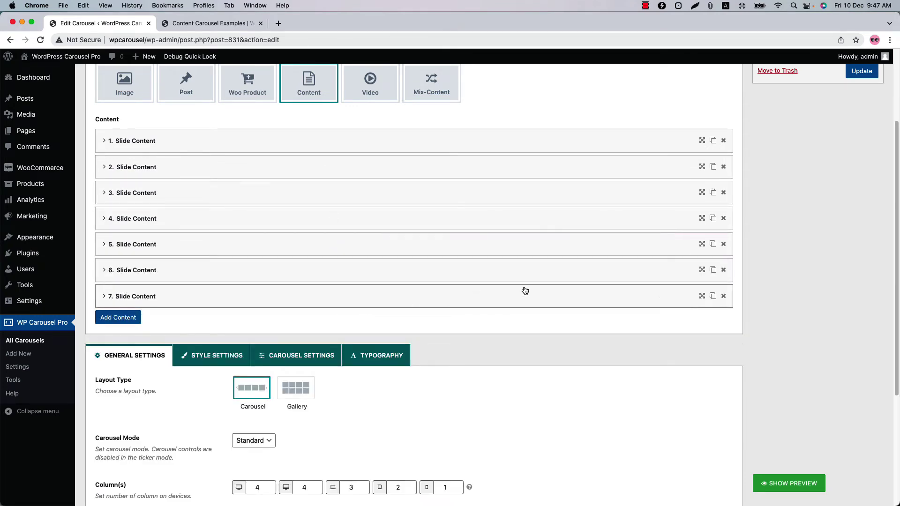
Step: Delete the seventh slide, duplicate slide 6, then delete the extra copy to leave six slides
left_click(724, 297)
left_click(531, 93)
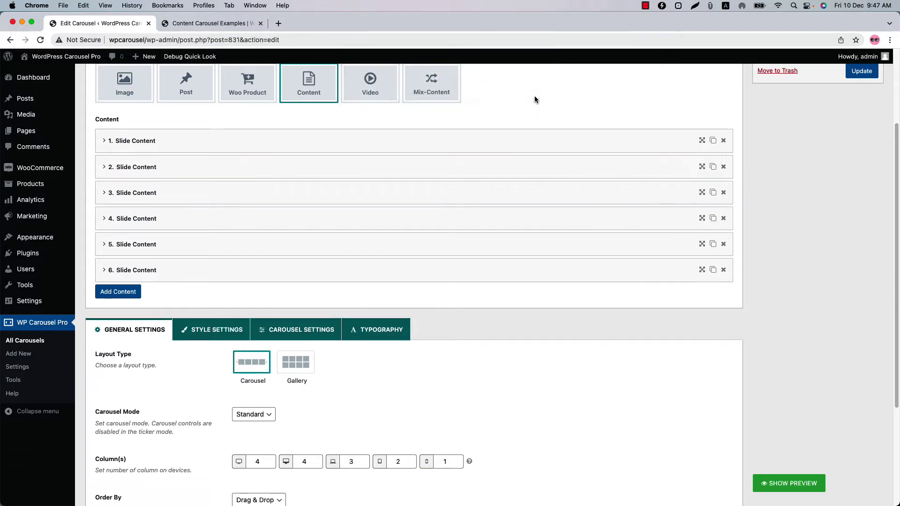
left_click(714, 270)
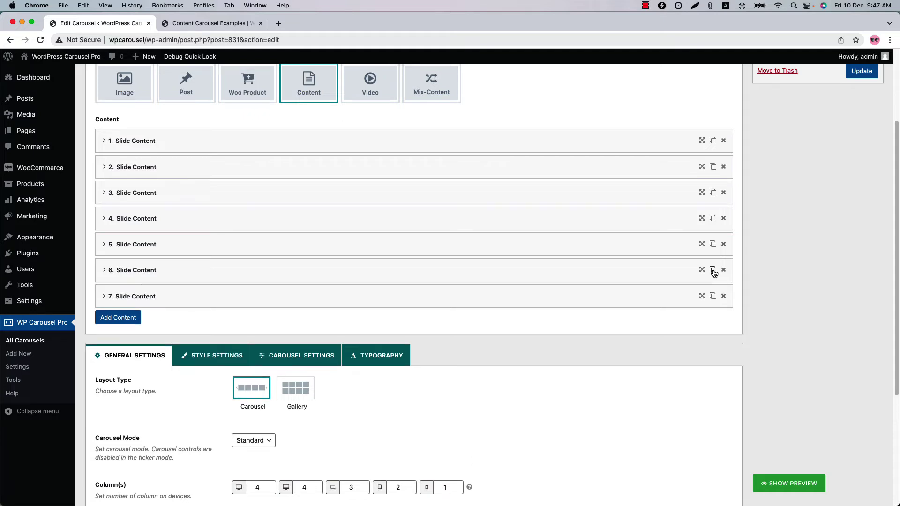
left_click(536, 297)
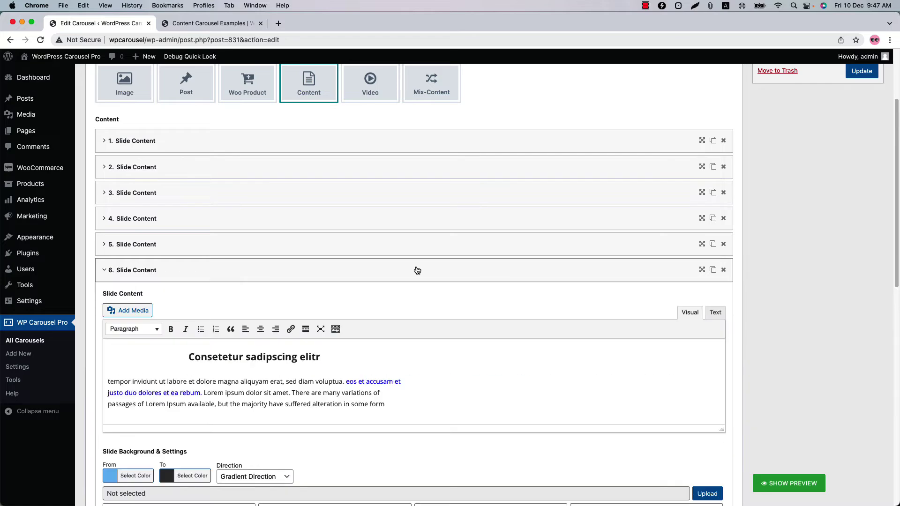
left_click(415, 297)
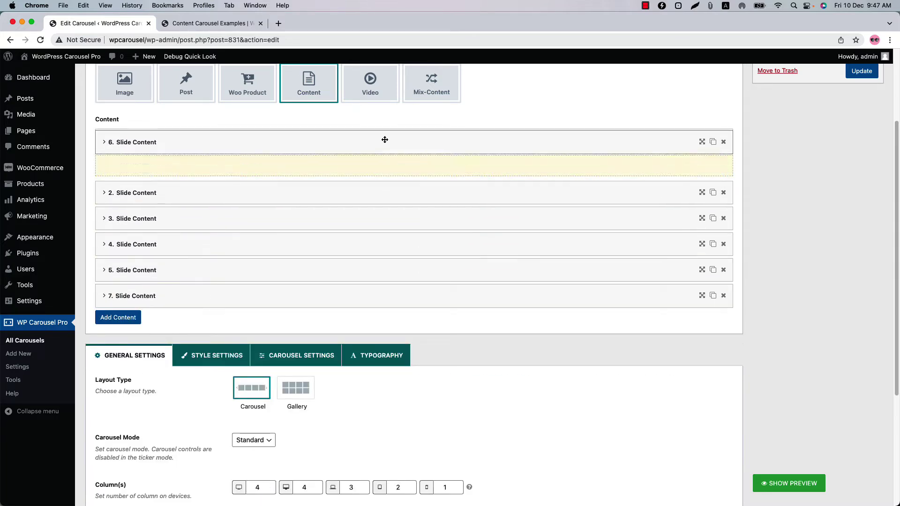
left_click(723, 141)
left_click(521, 98)
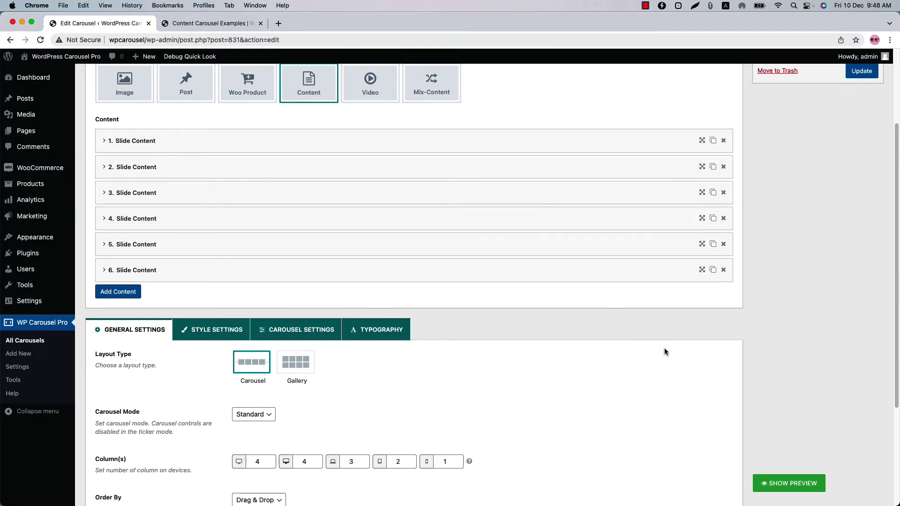
Step: Show the live preview, make it taller, and advance through three slides
left_click(771, 481)
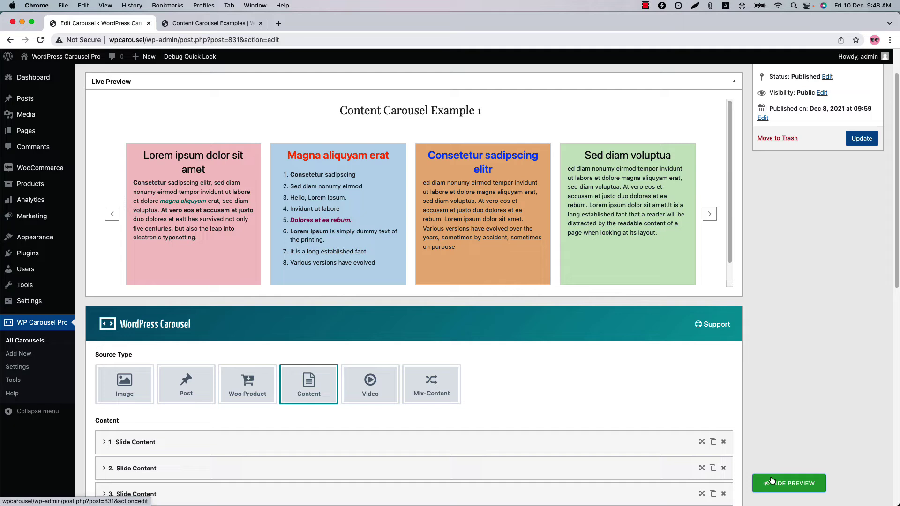
left_click_drag(728, 285, 731, 367)
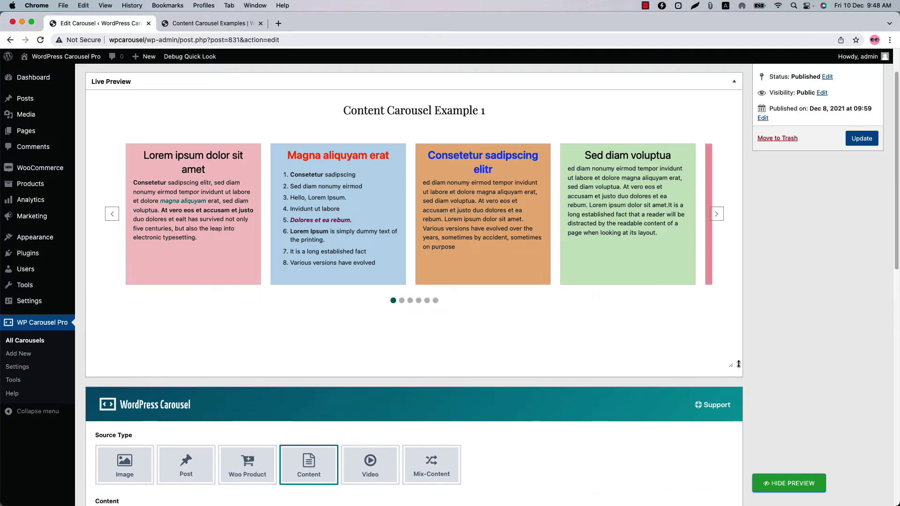
left_click(717, 218)
left_click(717, 214)
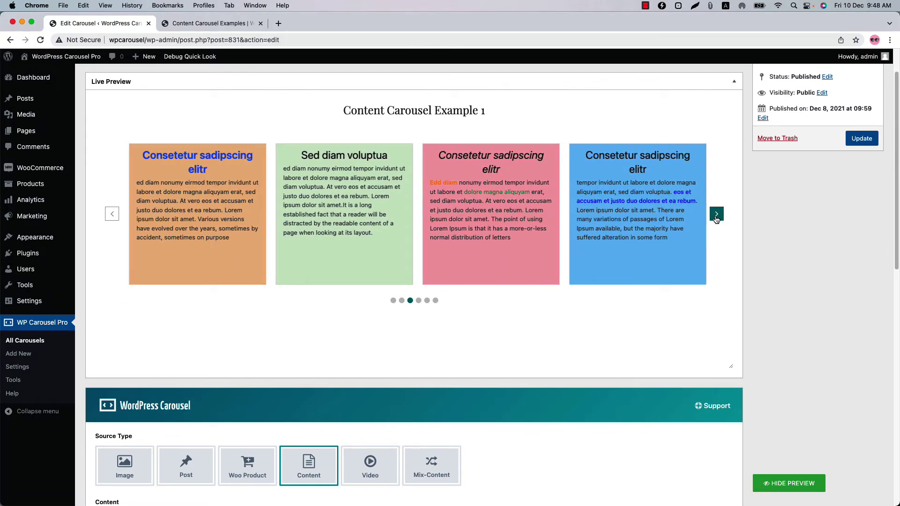
left_click(717, 214)
scroll(477, 459, "down", 5)
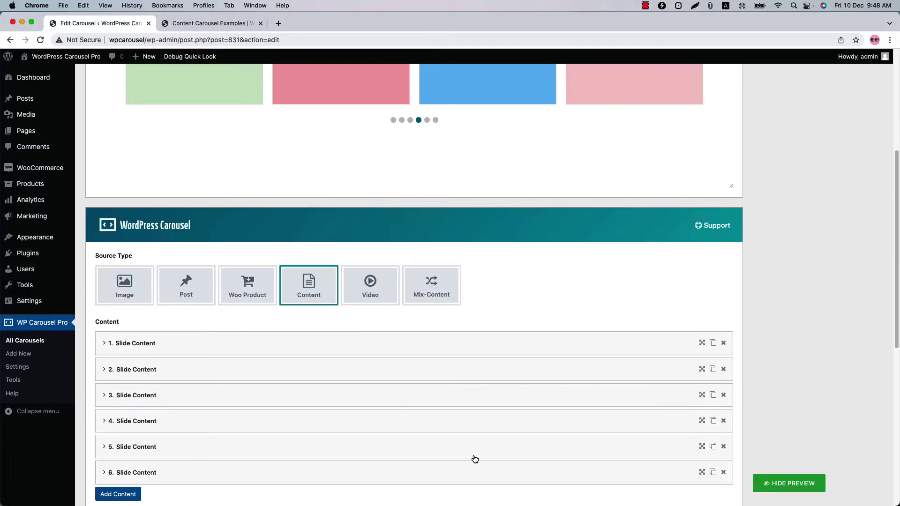
scroll(424, 399, "down", 1)
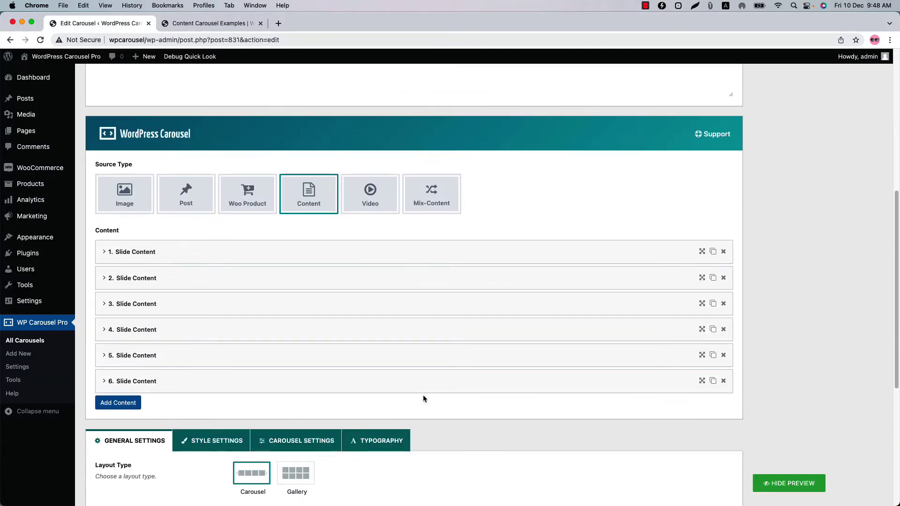
Step: Set Carousel Mode to Ticker in General Settings and update the live preview
scroll(424, 399, "down", 5)
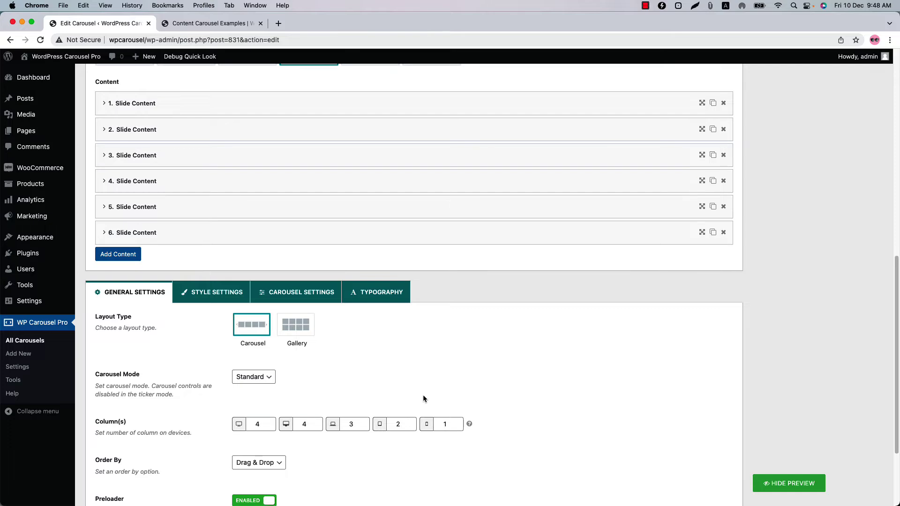
left_click(257, 377)
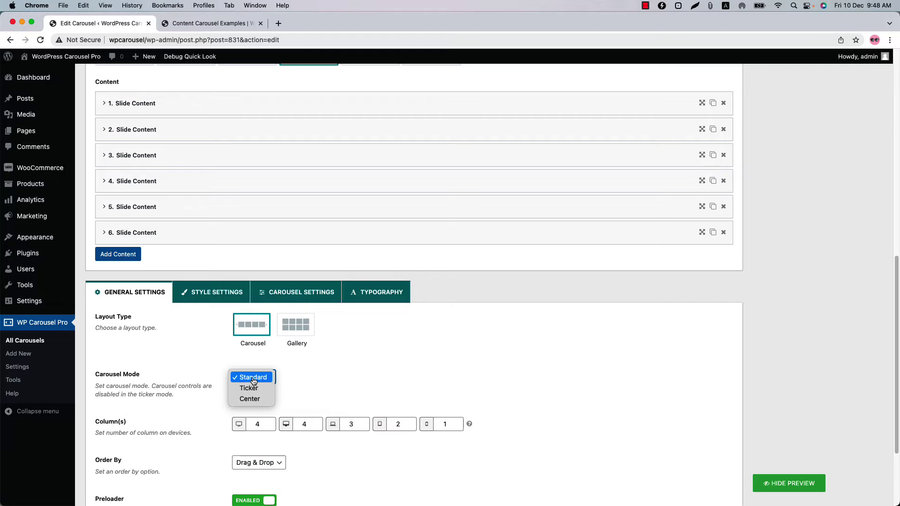
left_click(249, 388)
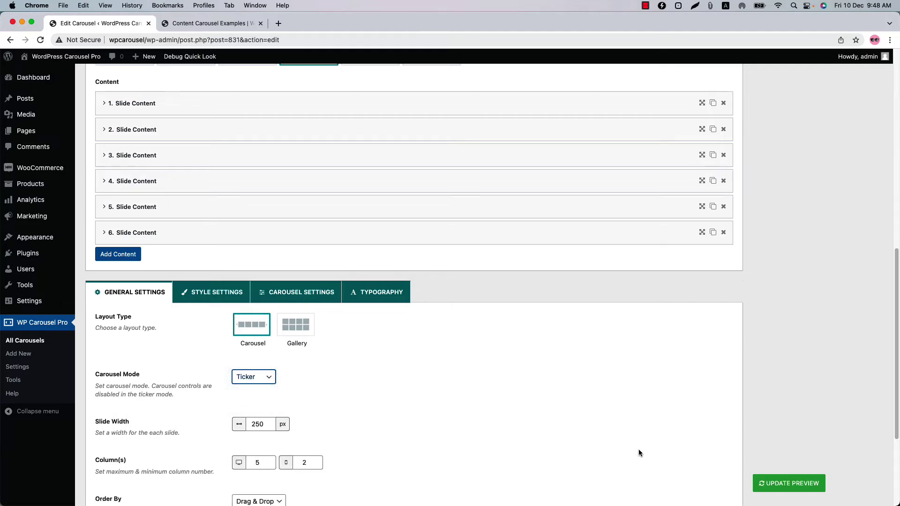
left_click(785, 483)
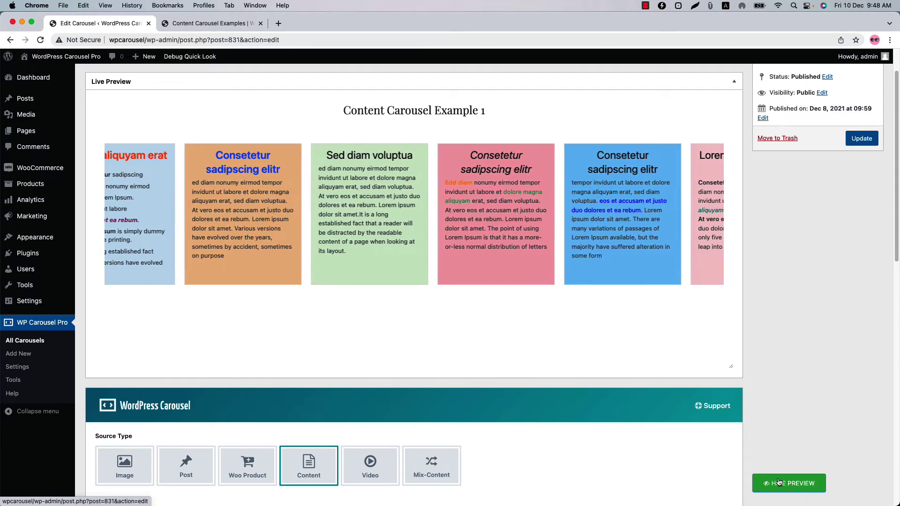
scroll(268, 442, "down", 10)
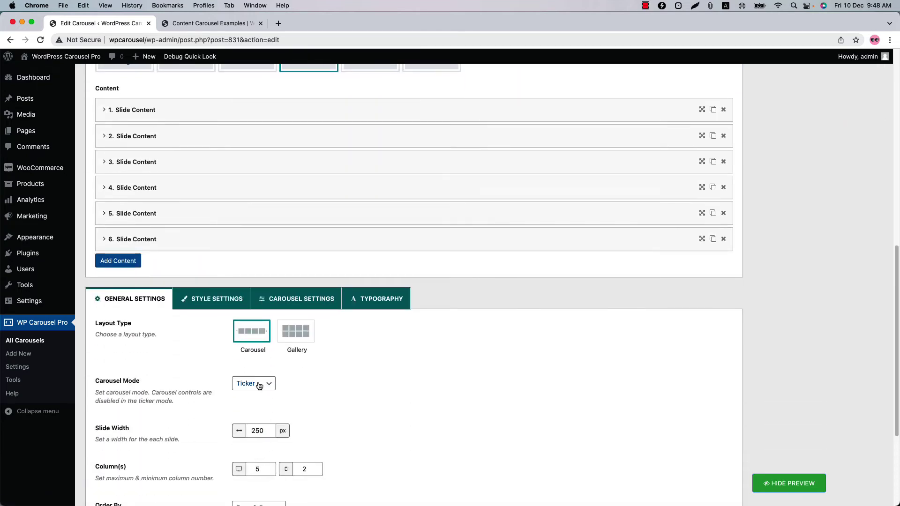
Step: Try Center carousel mode, updating the preview and paging through four slides
left_click(259, 386)
left_click(253, 394)
scroll(360, 406, "down", 5)
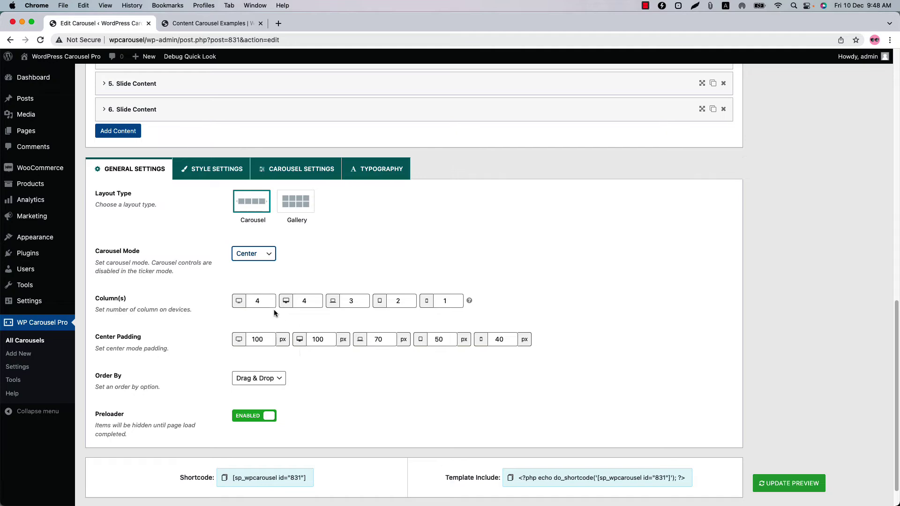
left_click(269, 302)
left_click(768, 482)
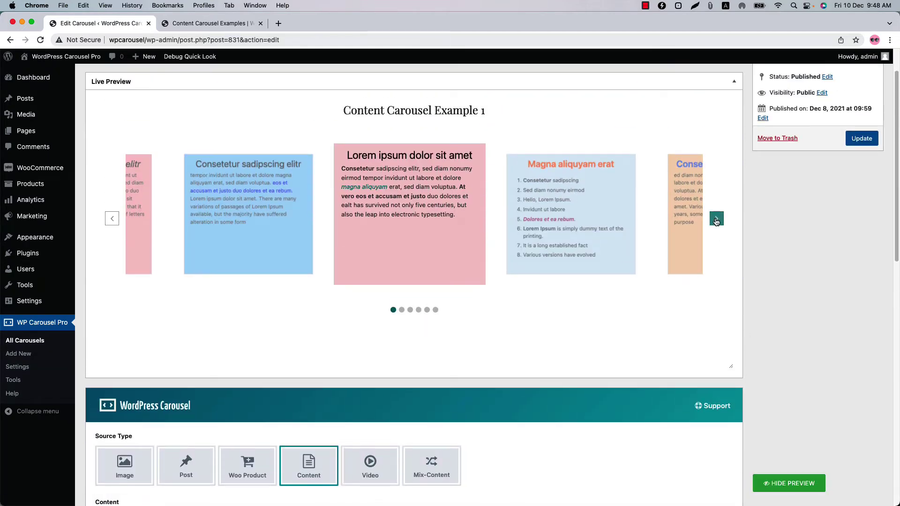
left_click(717, 219)
left_click(716, 219)
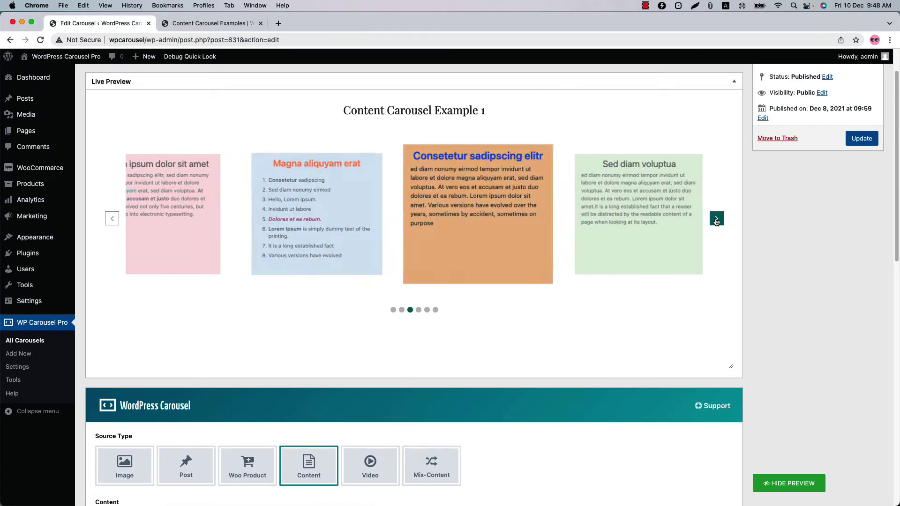
left_click(717, 219)
left_click(716, 219)
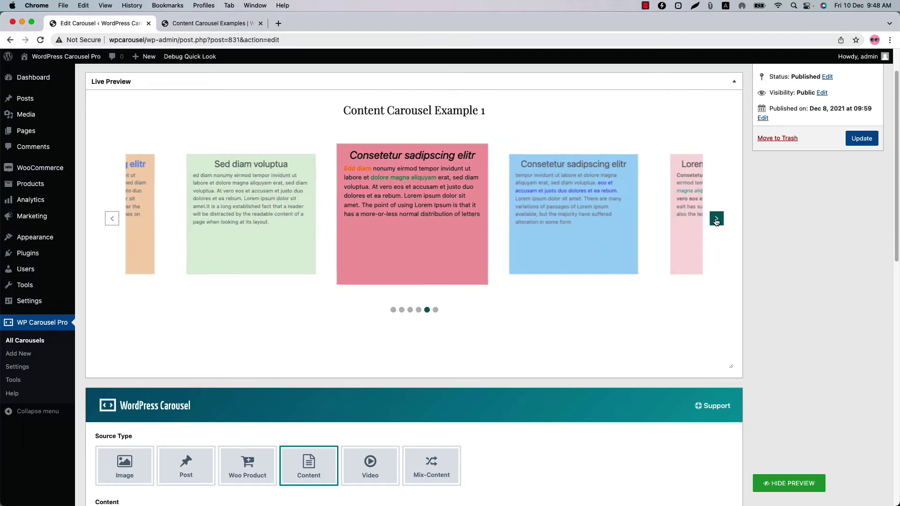
scroll(358, 486, "down", 10)
Step: Switch back to Standard mode and raise the first column count from 3 to 4
left_click(254, 383)
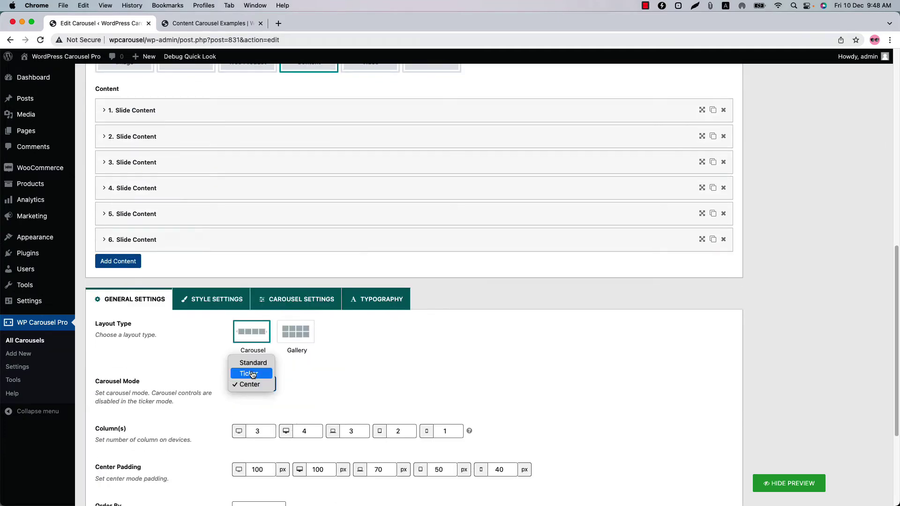
left_click(253, 363)
left_click(271, 429)
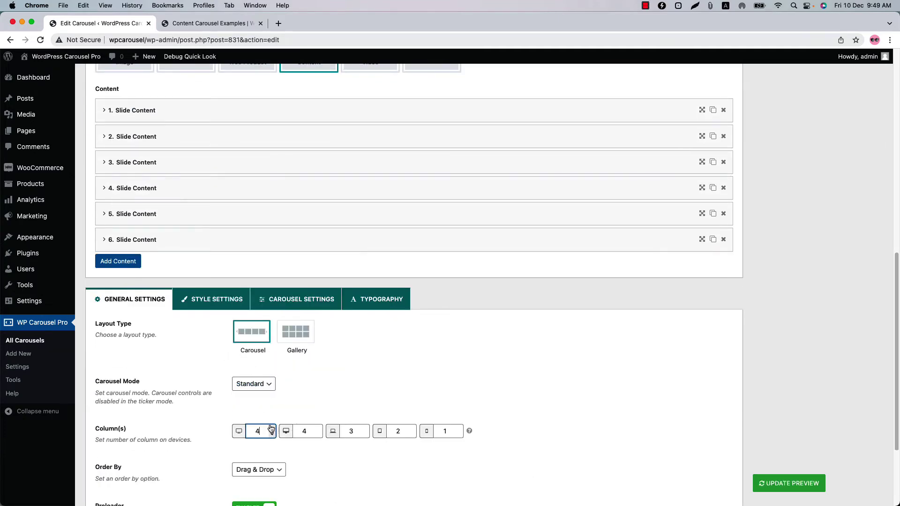
Step: In Style Settings, tick Same Height so all slides match the tallest one
left_click(212, 306)
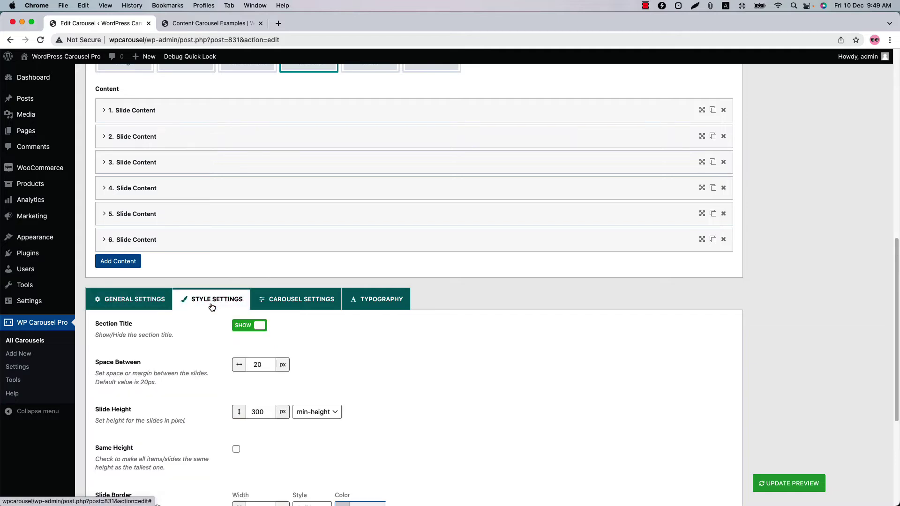
scroll(212, 307, "down", 5)
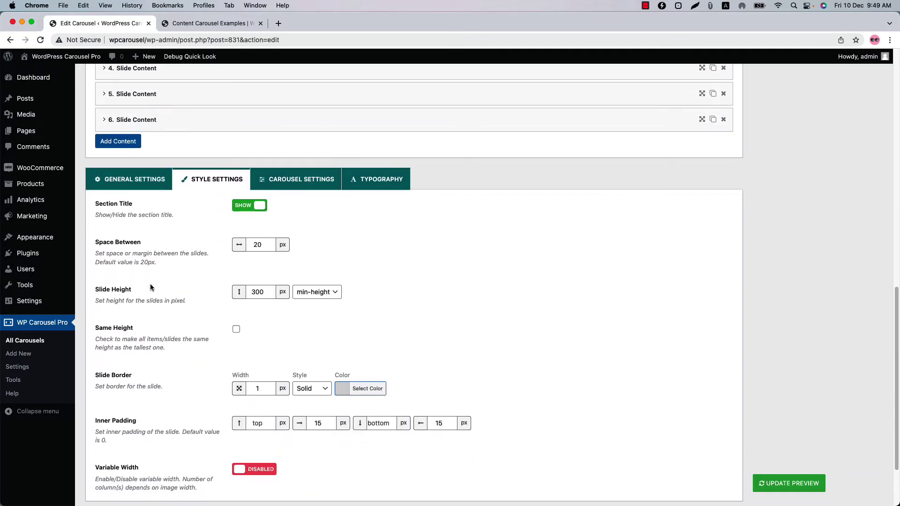
left_click(237, 330)
scroll(234, 335, "down", 3)
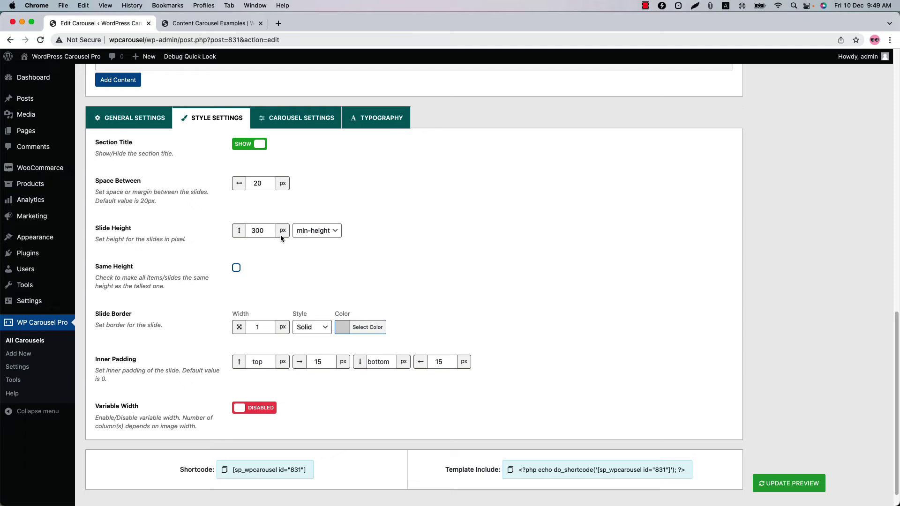
left_click(299, 123)
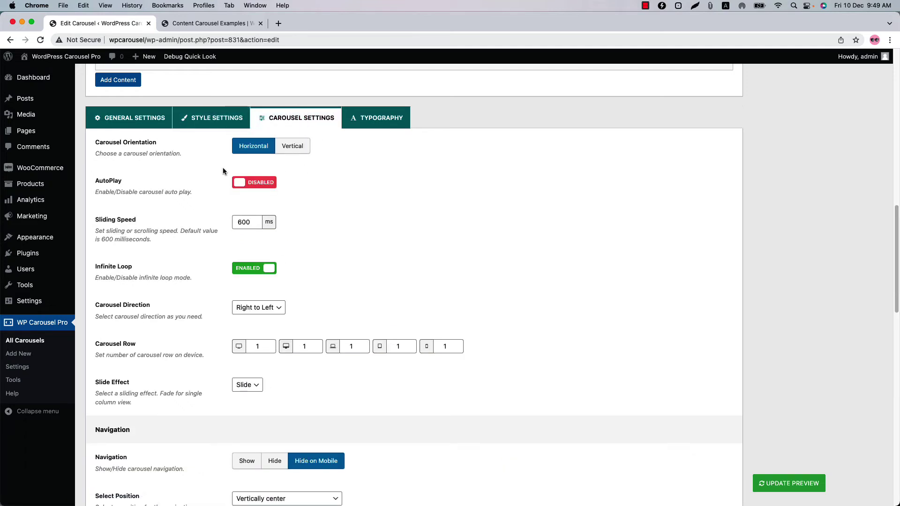
left_click(251, 184)
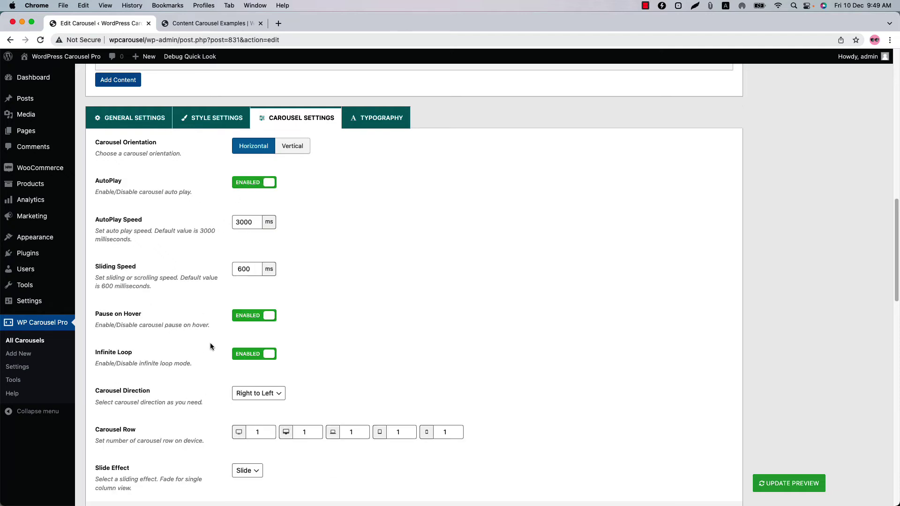
scroll(210, 344, "down", 3)
scroll(274, 346, "down", 7)
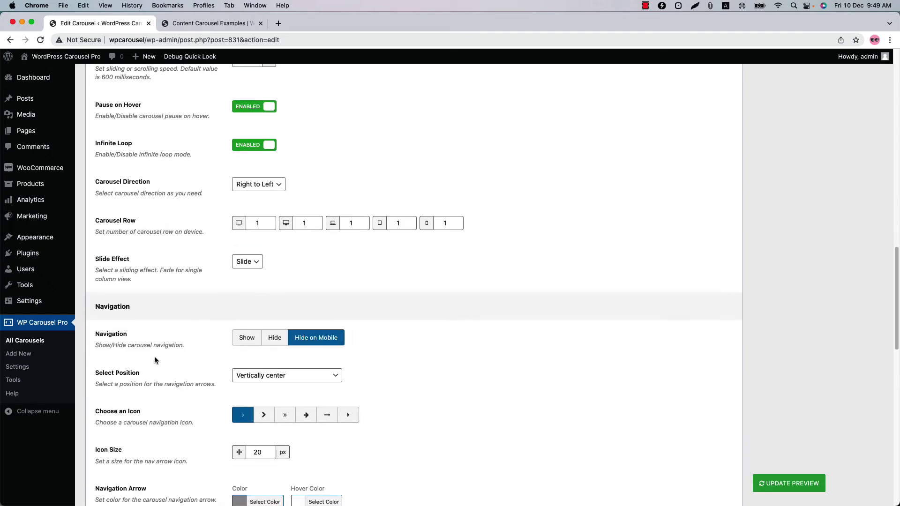
scroll(154, 357, "down", 12)
scroll(149, 411, "down", 7)
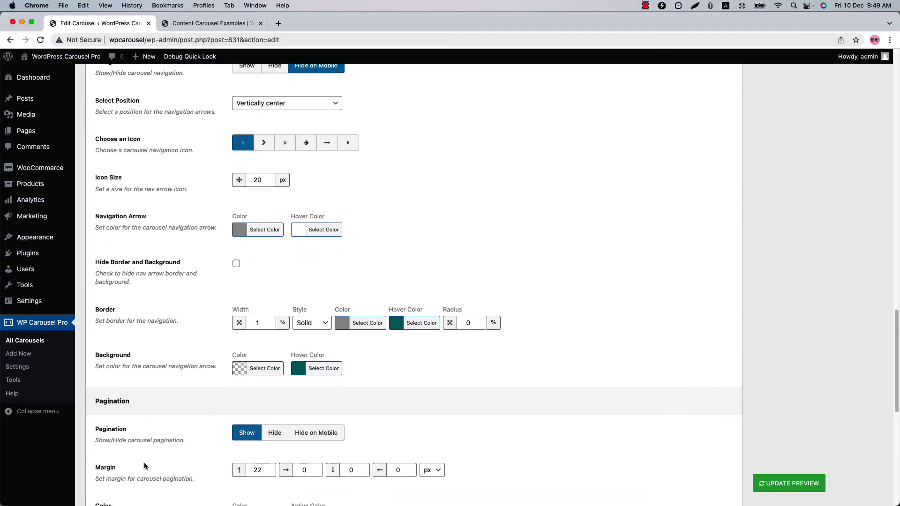
scroll(144, 461, "up", 13)
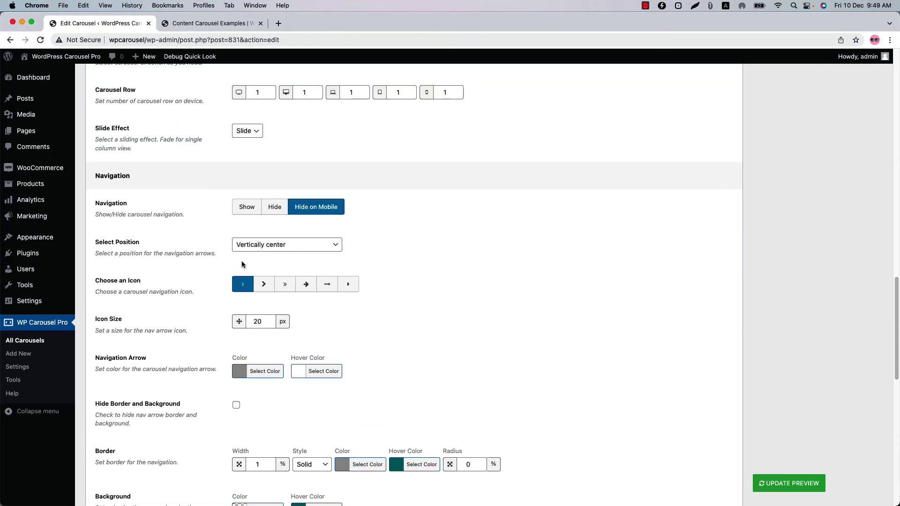
Step: Set the navigation arrow position to Top right and refresh the live preview
left_click(246, 244)
left_click(265, 183)
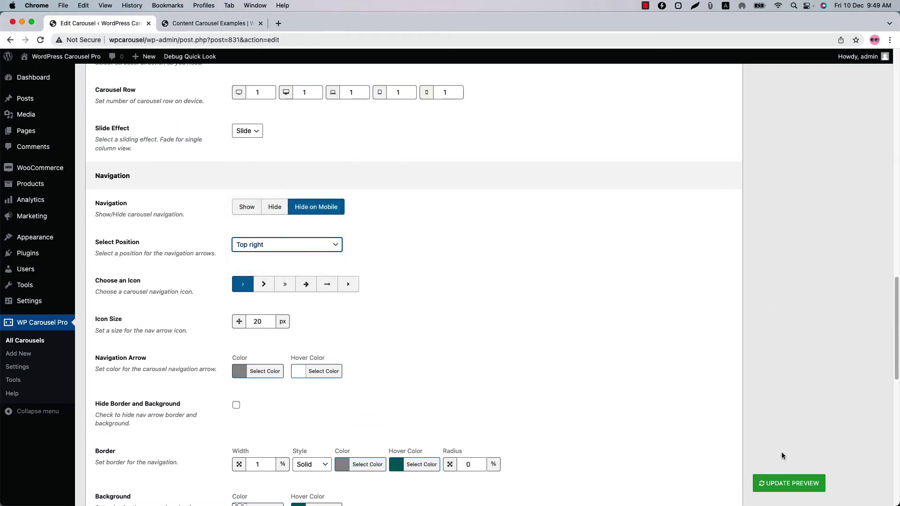
left_click(789, 484)
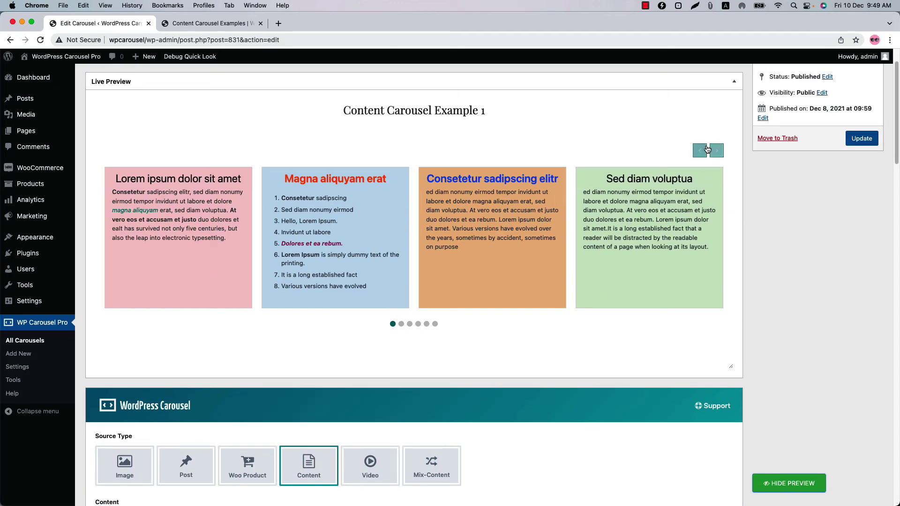
Step: Hide the carousel's navigation arrows
scroll(454, 416, "down", 10)
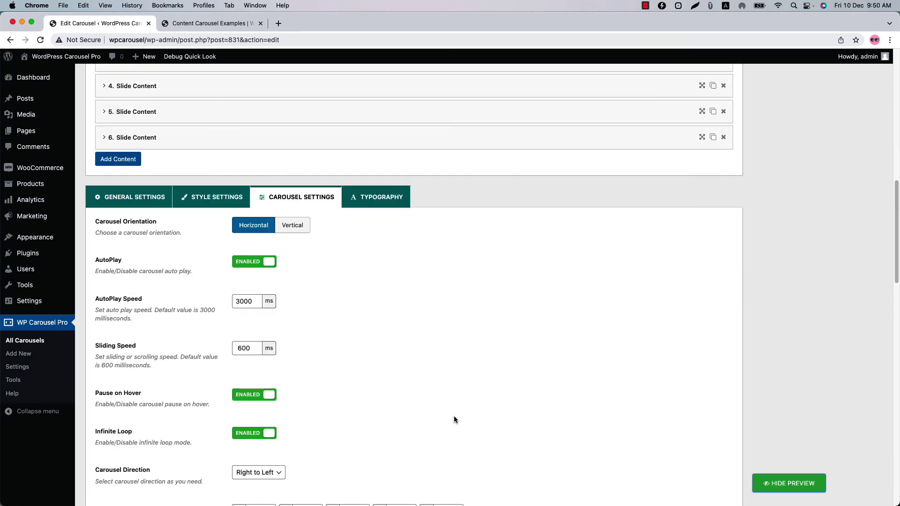
scroll(348, 388, "down", 8)
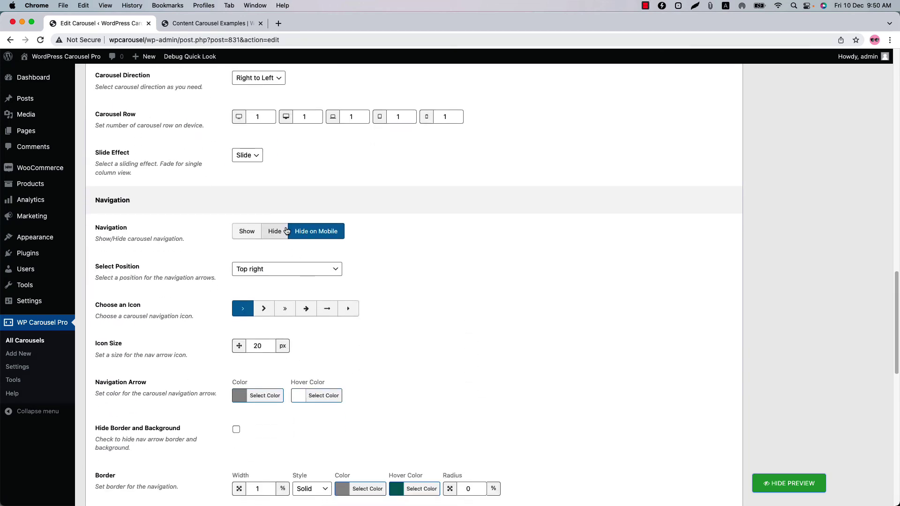
left_click(283, 231)
Step: Make the active pagination dot red (#dd3333) and check it on later preview slides
scroll(283, 351, "down", 2)
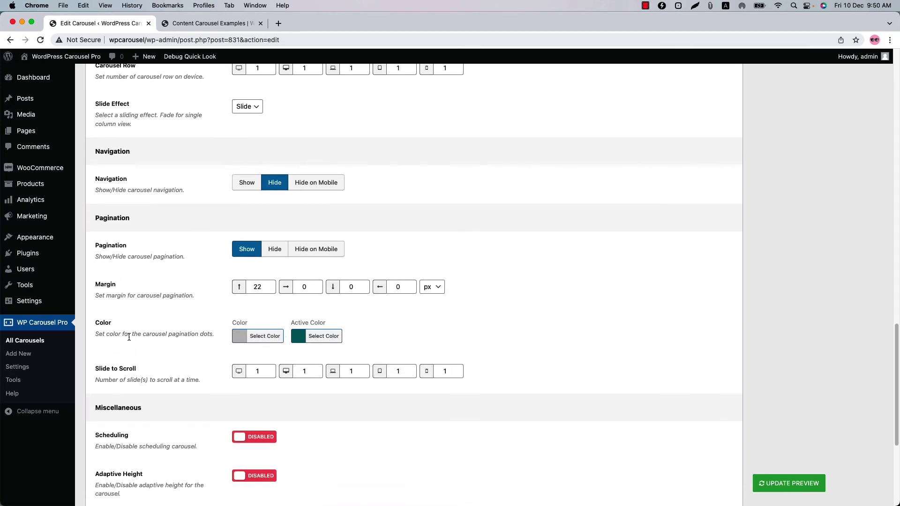
left_click(336, 340)
left_click(324, 443)
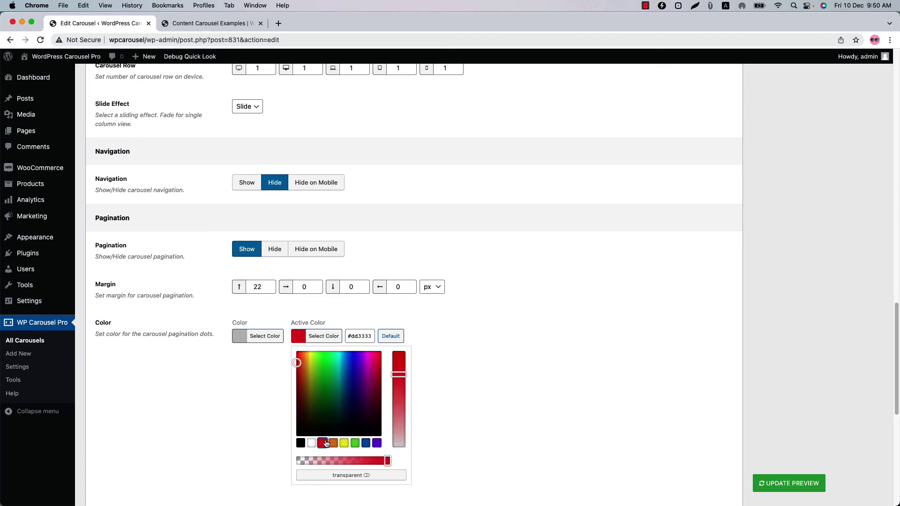
left_click(769, 485)
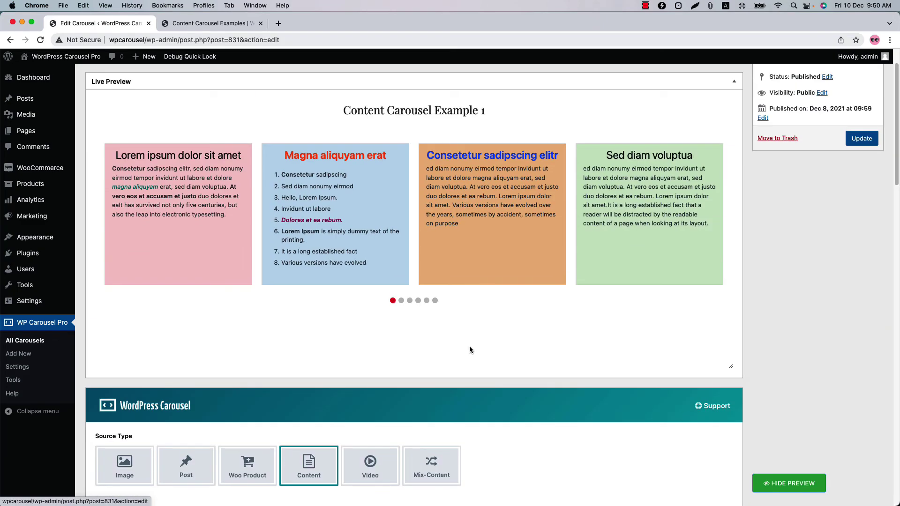
left_click(402, 300)
left_click(410, 300)
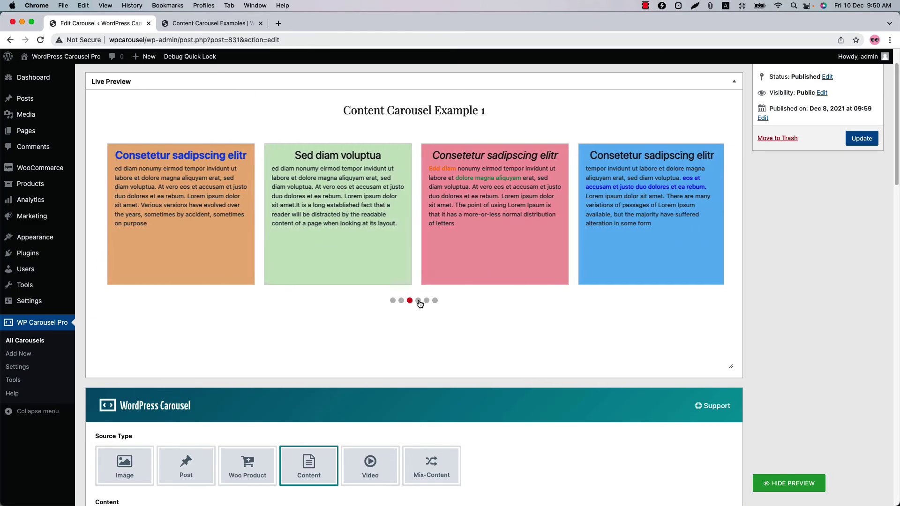
left_click(418, 300)
Step: Save the carousel settings and copy the carousel's shortcode
scroll(283, 460, "down", 20)
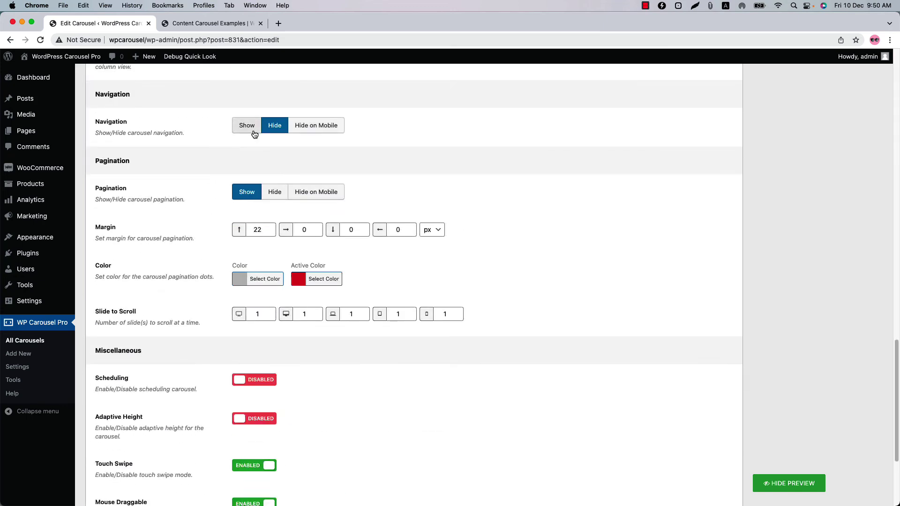
scroll(550, 410, "up", 15)
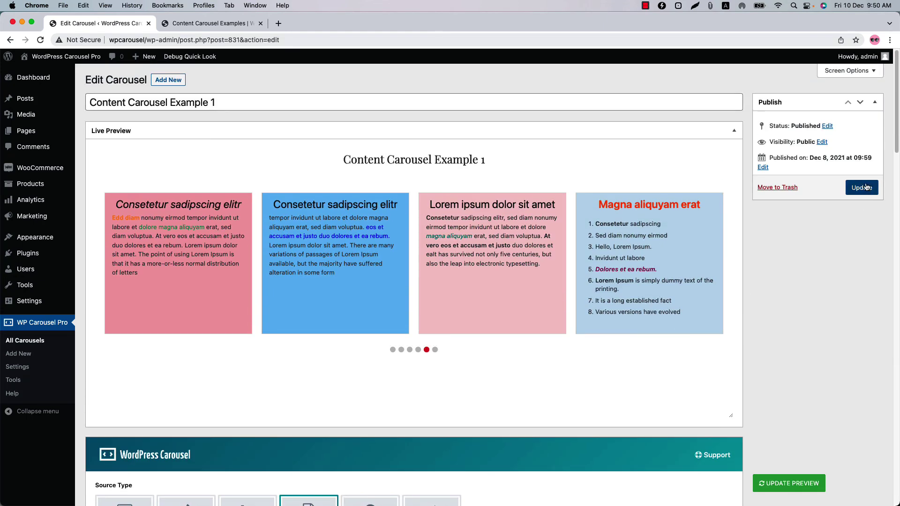
left_click(853, 189)
scroll(495, 344, "down", 20)
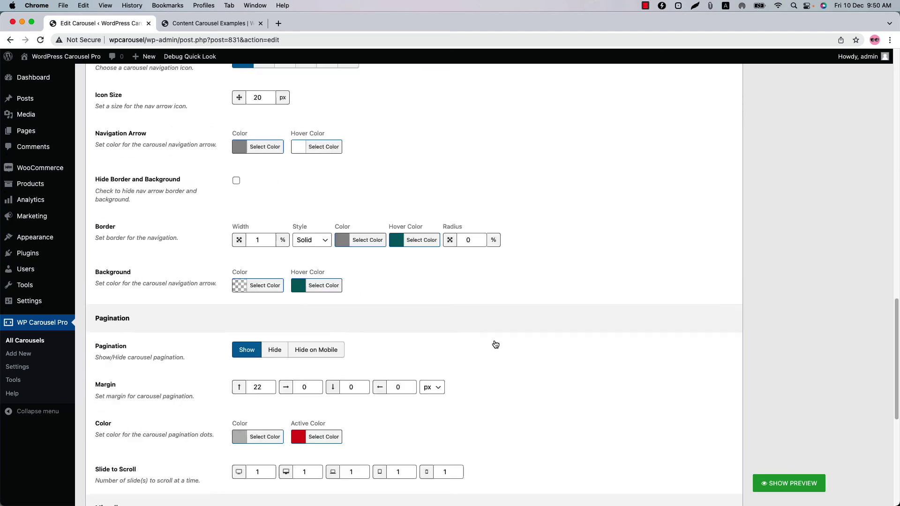
left_click(273, 444)
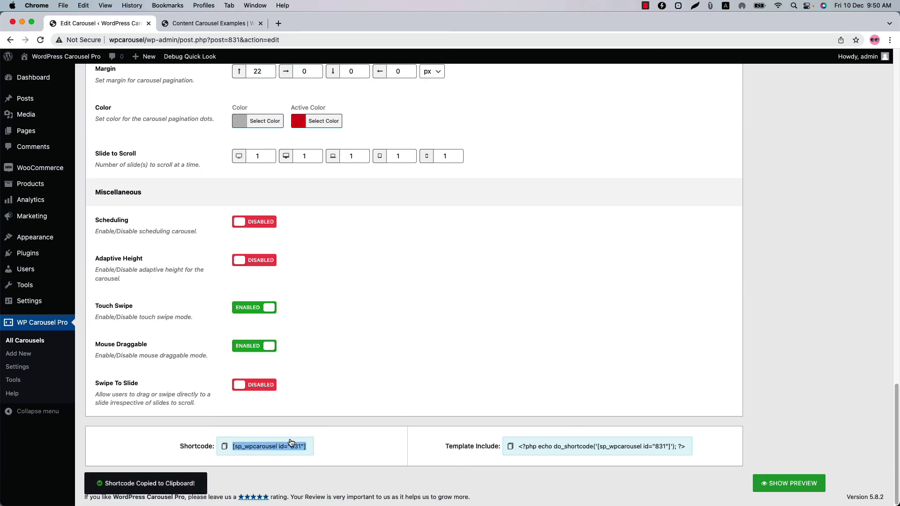
Step: Create a new page and paste the shortcode [sp_wpcarousel id="831"] into its body
mouse_move(28, 131)
left_click(96, 145, "super")
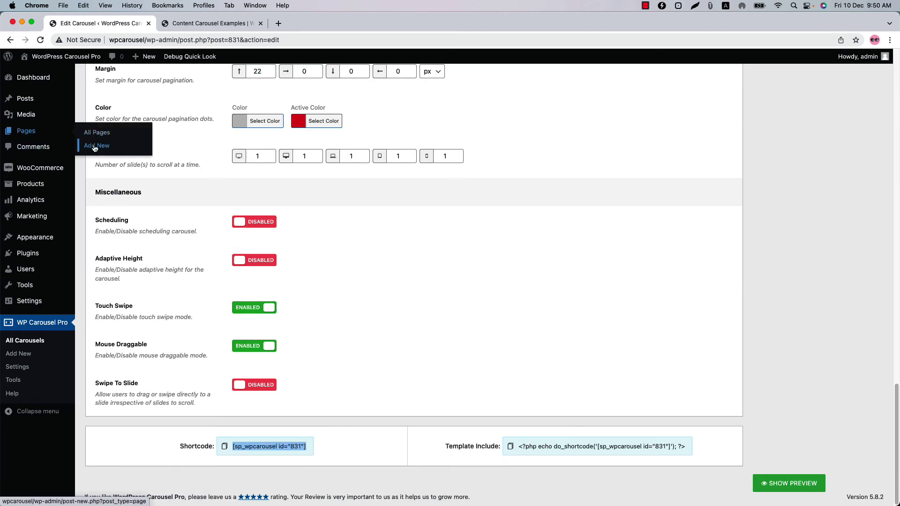
left_click(291, 29)
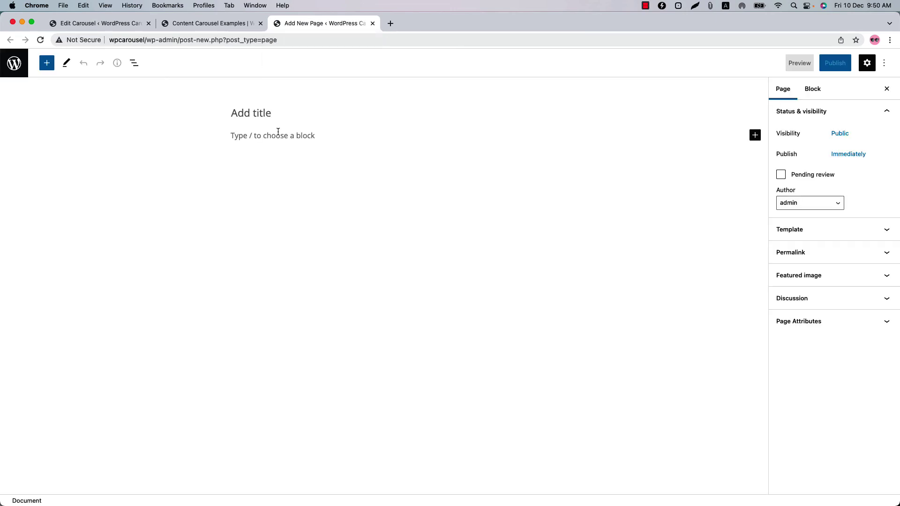
left_click(277, 136)
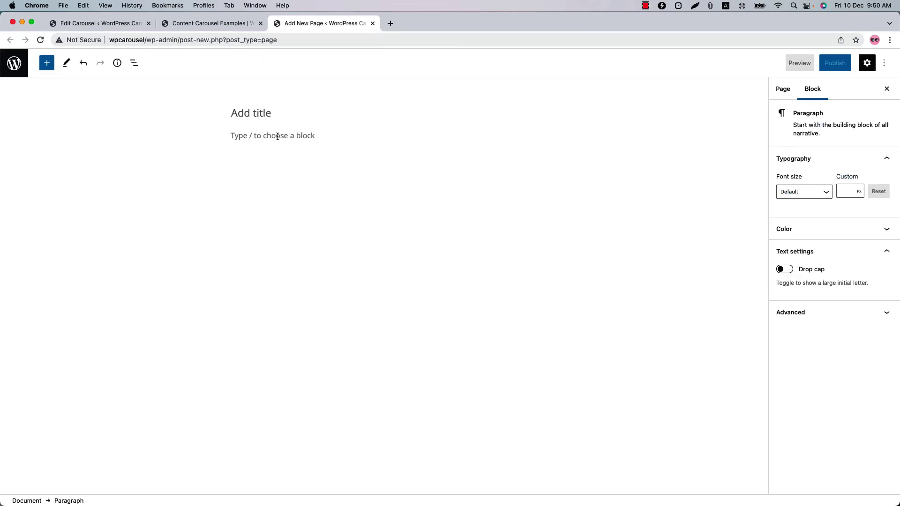
key("super+v")
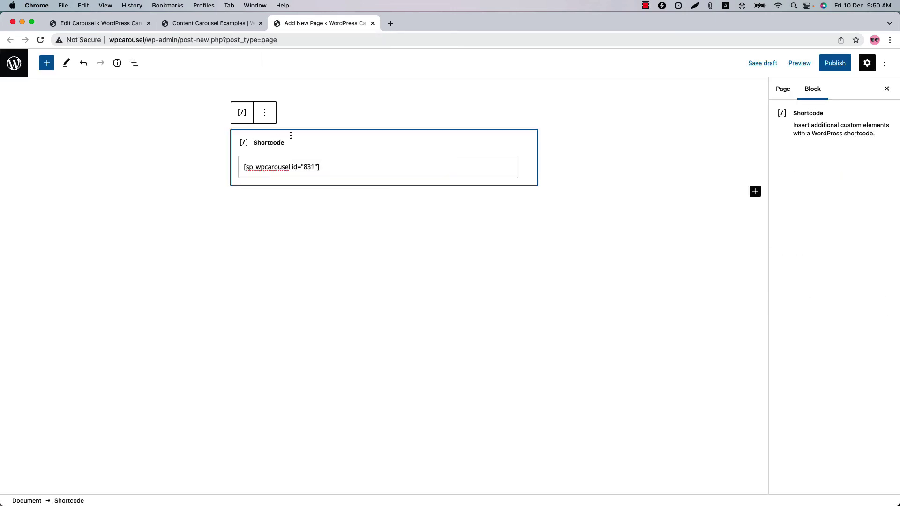
Step: Publish the page and view it on the live site
left_click(835, 63)
left_click(804, 63)
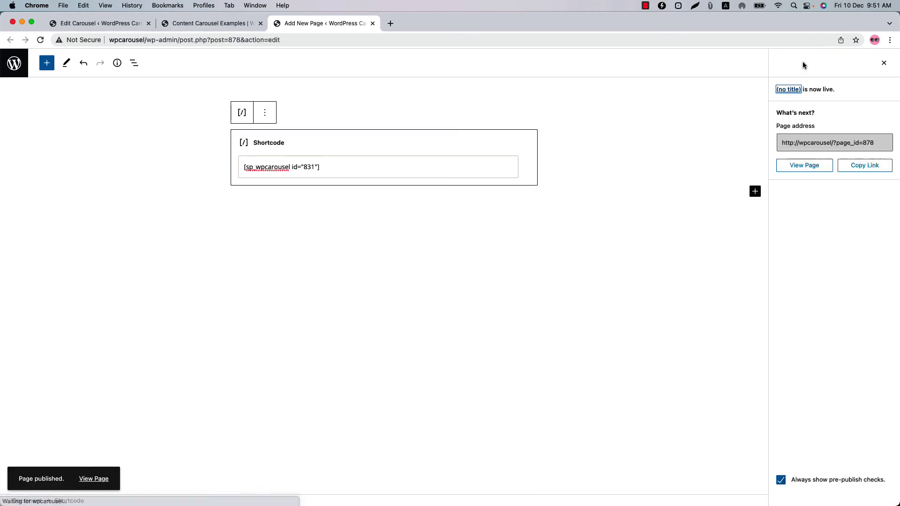
left_click(804, 166)
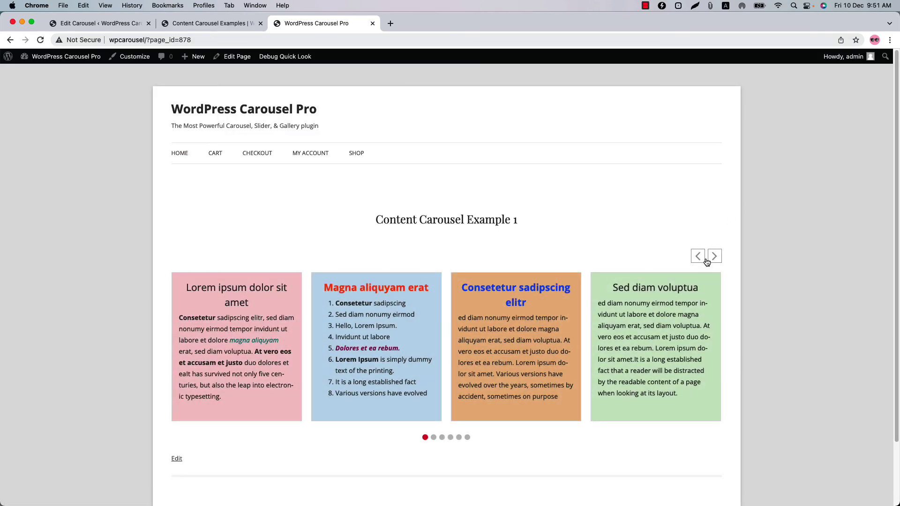
Step: Advance Content Carousel Example 1 four times with the next arrow to the fifth slide
left_click(708, 261)
left_click(710, 260)
left_click(712, 260)
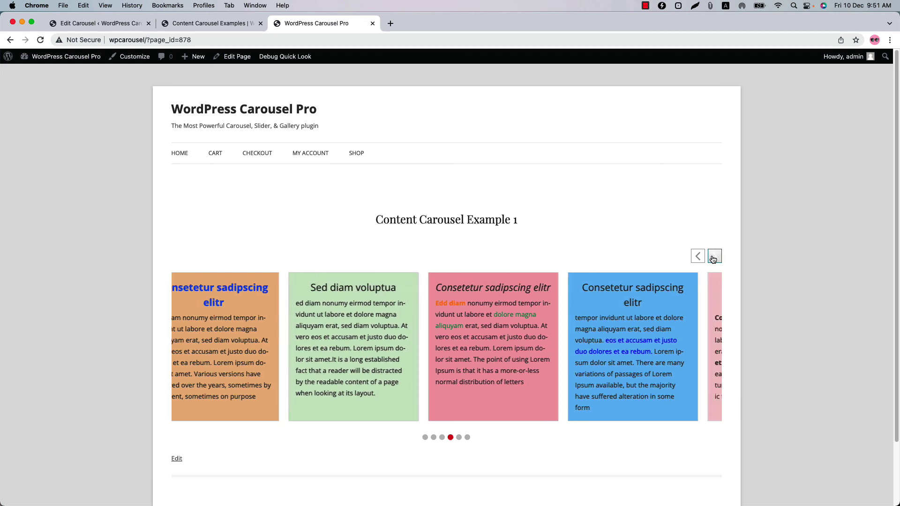
left_click(713, 260)
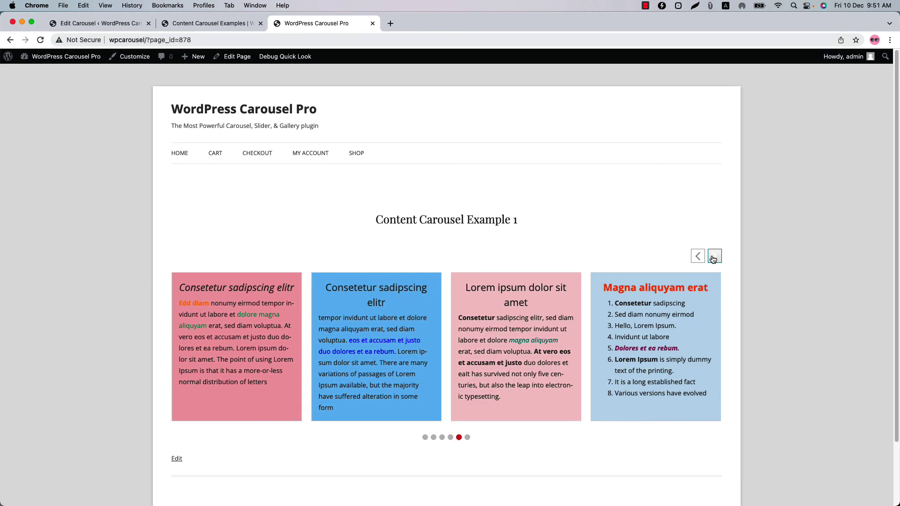